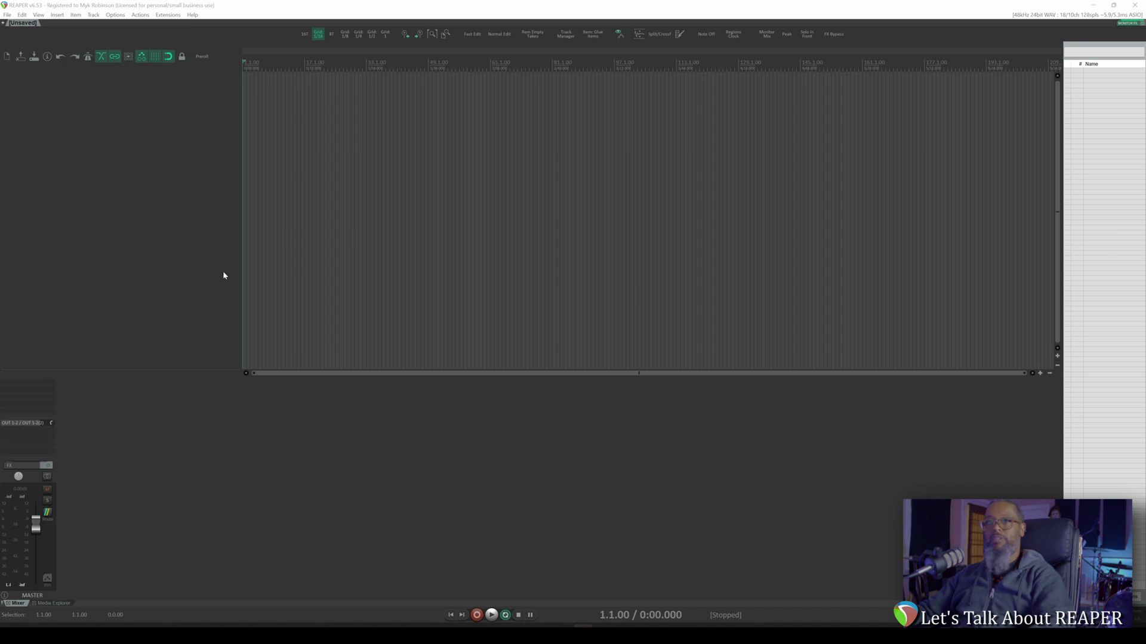
- Open the Metronome and pre-roll settings dialog from the metronome toolbar button
right_click(88, 57)
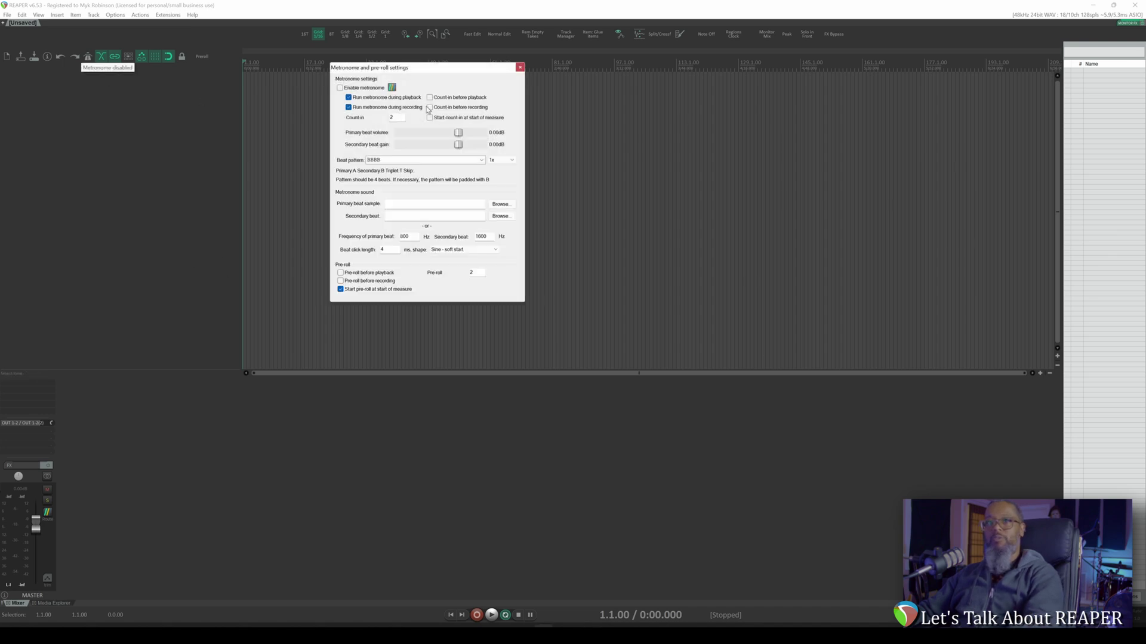
- Enable the metronome, route its click to Stereo OUT 1-2, and close the dialog
left_click(340, 89)
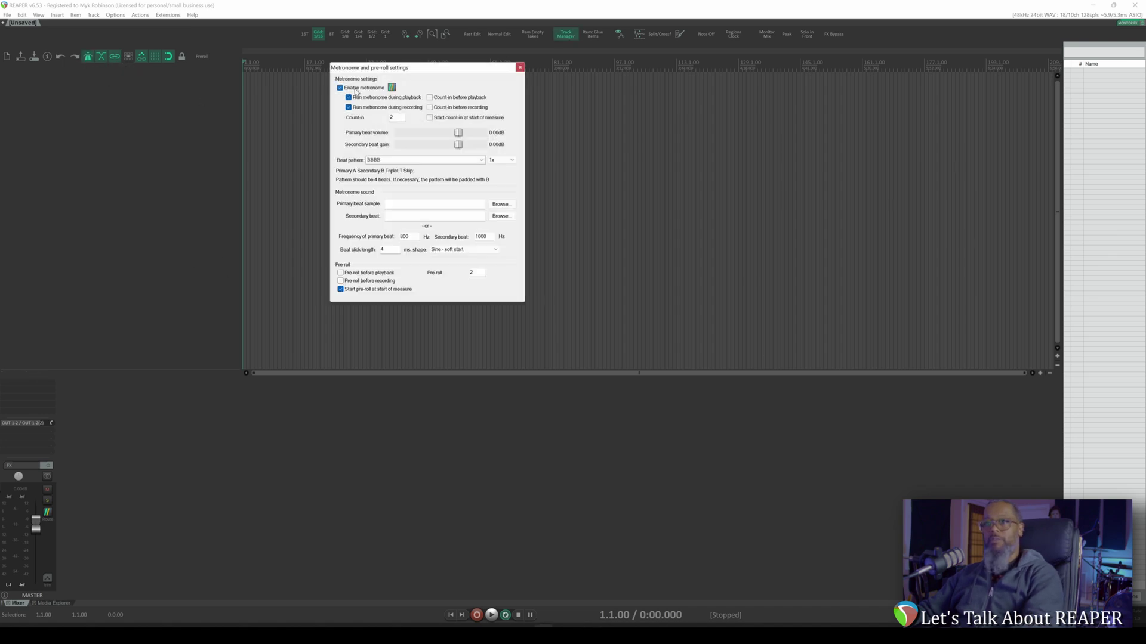
left_click(392, 88)
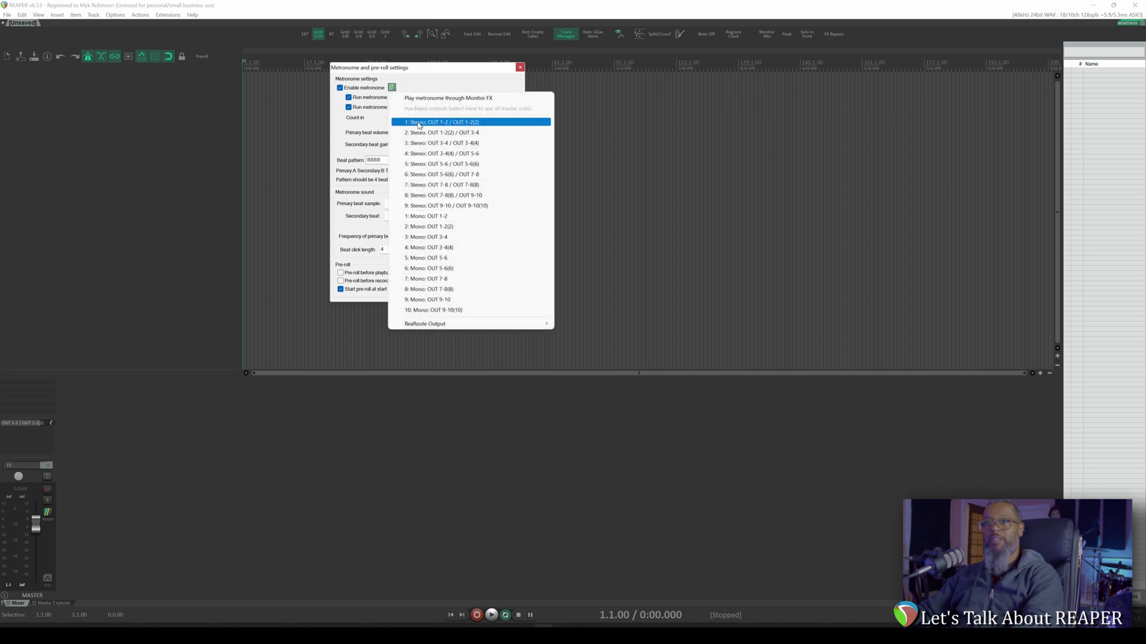
left_click(419, 124)
left_click(392, 88)
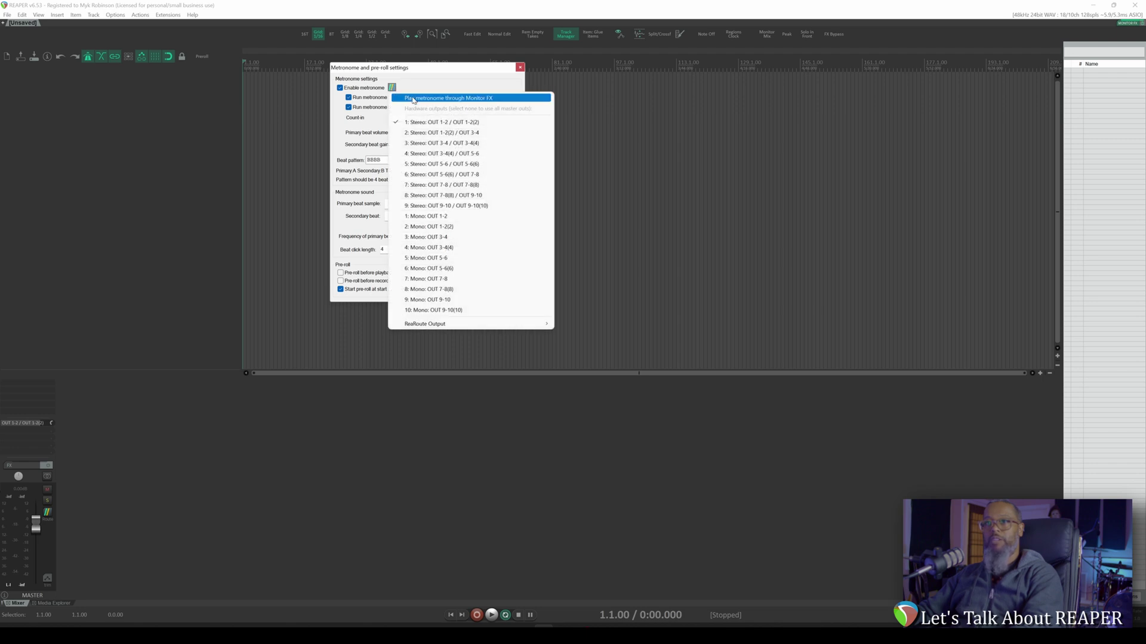
left_click(413, 99)
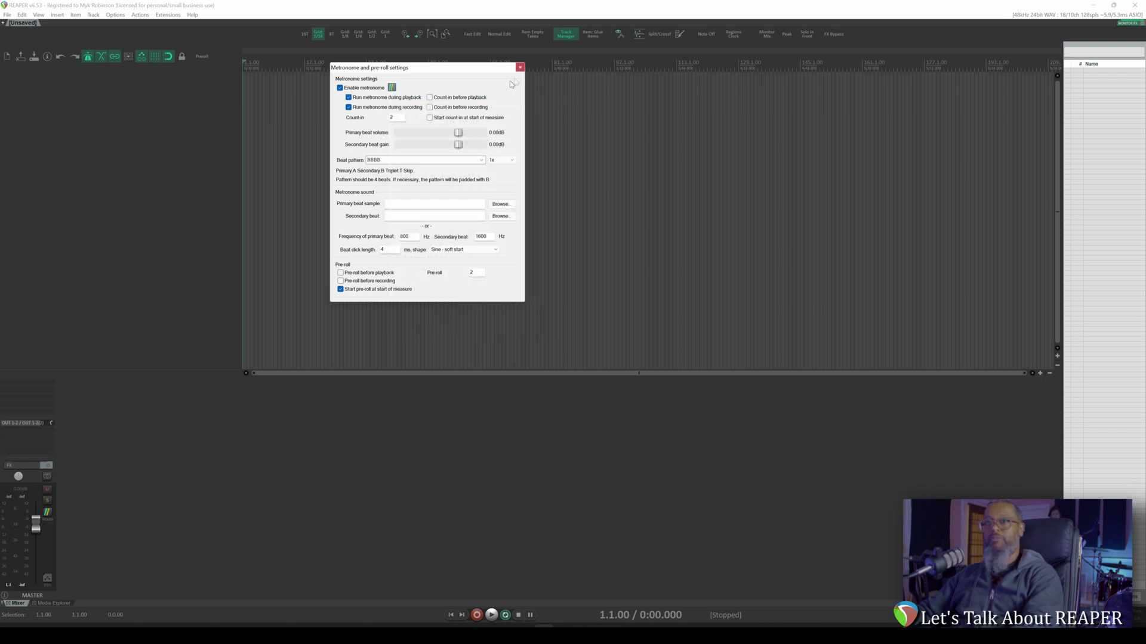
left_click(520, 67)
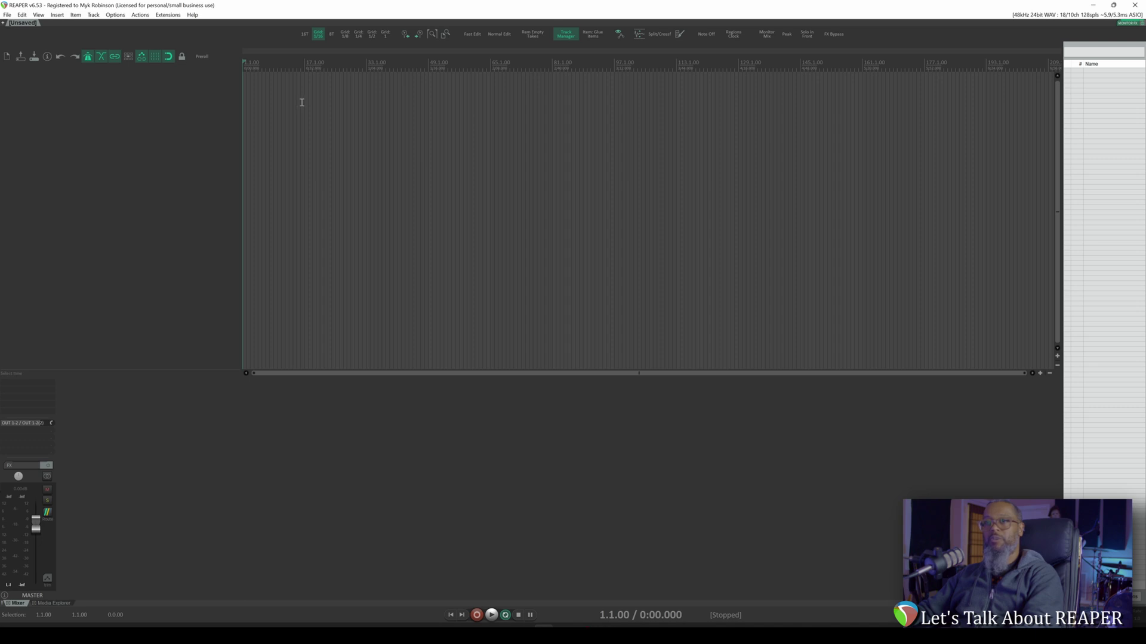
- Play and stop the project to hear the click, then zoom in on the opening bars
key("space")
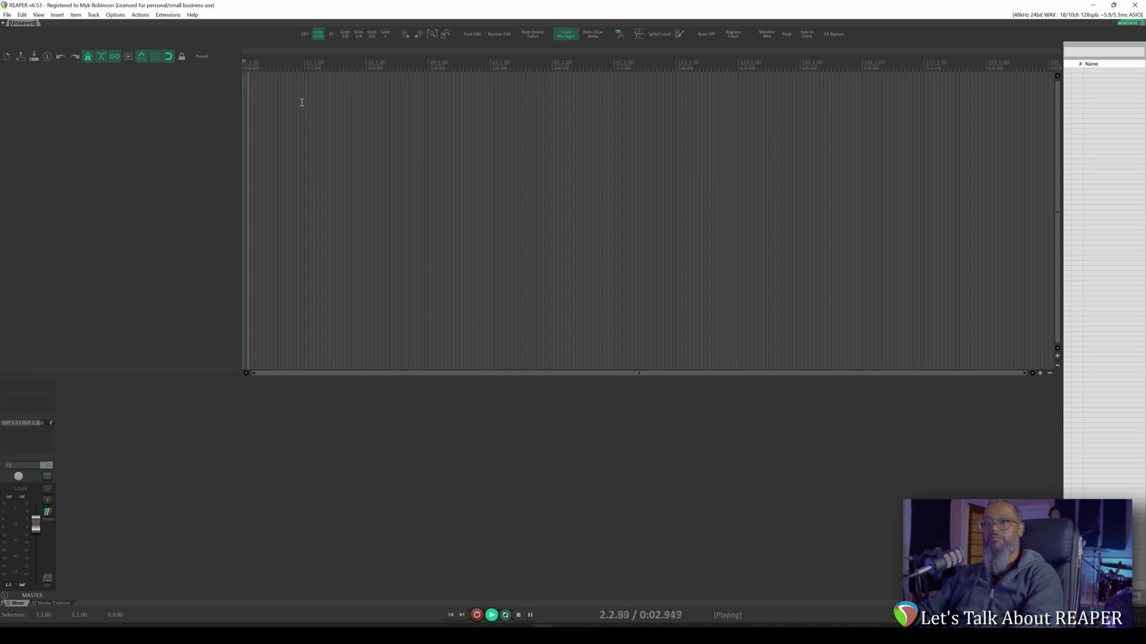
key("space")
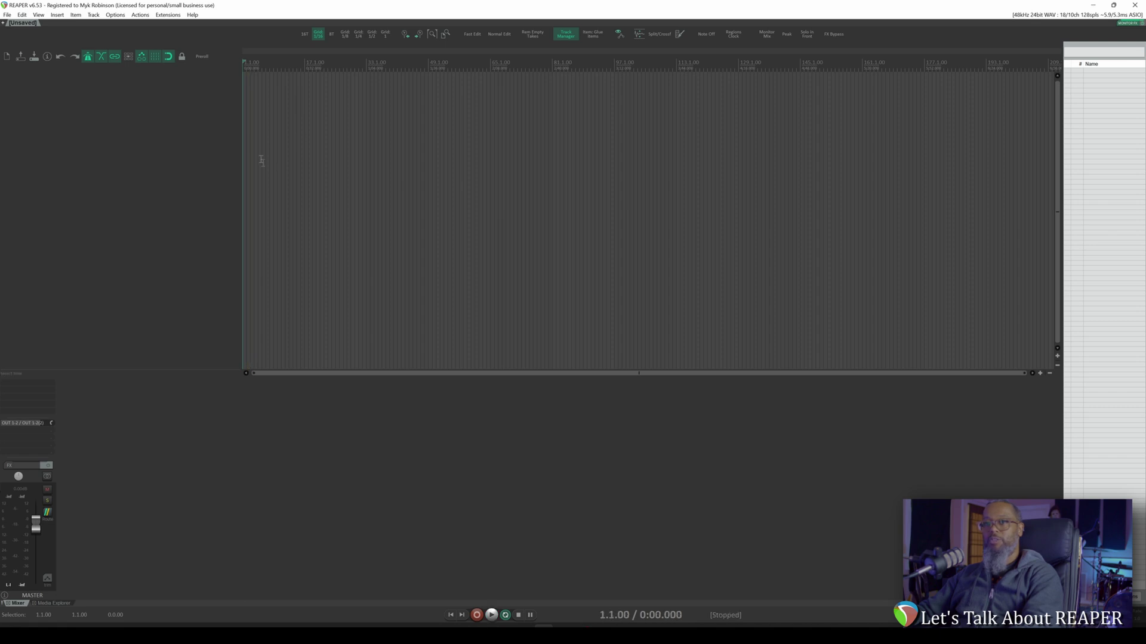
scroll(259, 126, "up", 5)
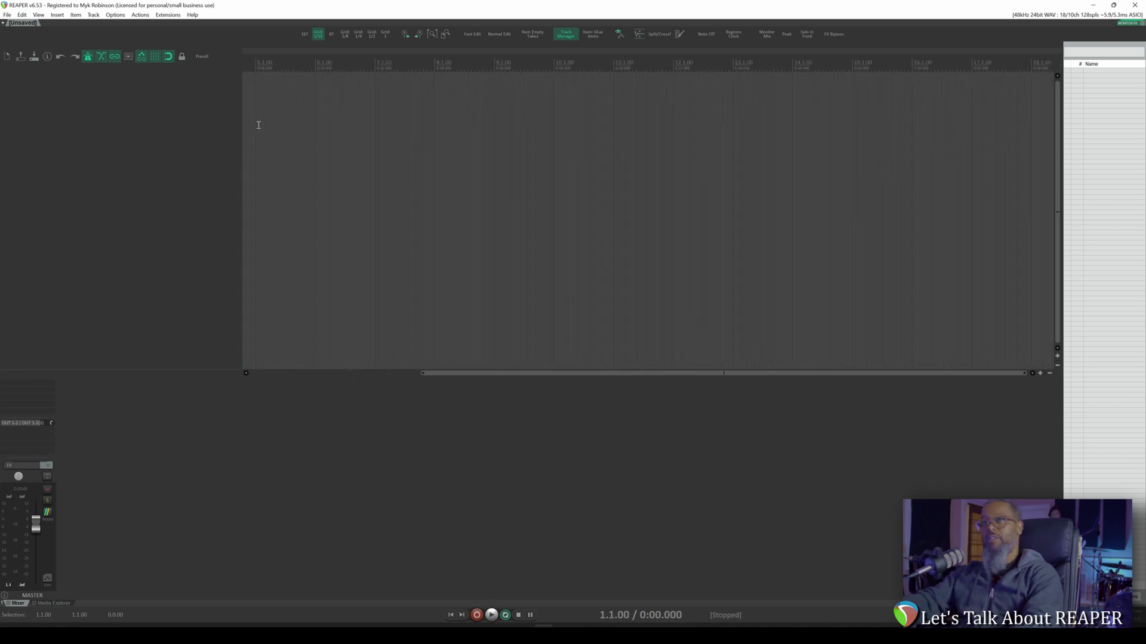
- Place the edit cursor at measure 3 and reopen the metronome settings
key("Home")
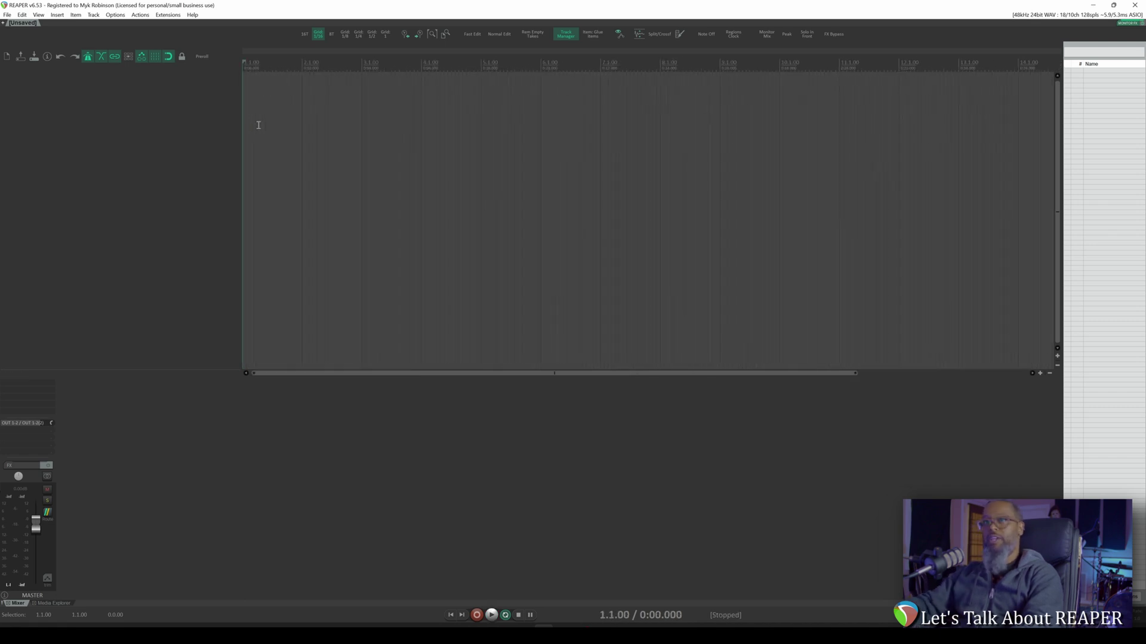
left_click(360, 65)
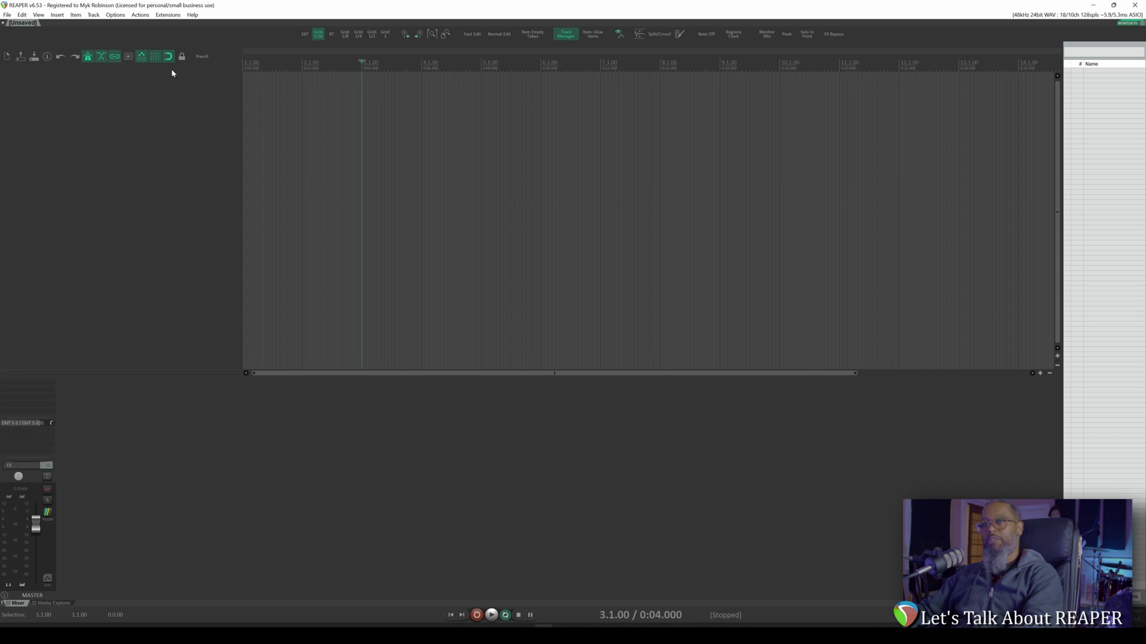
right_click(88, 56)
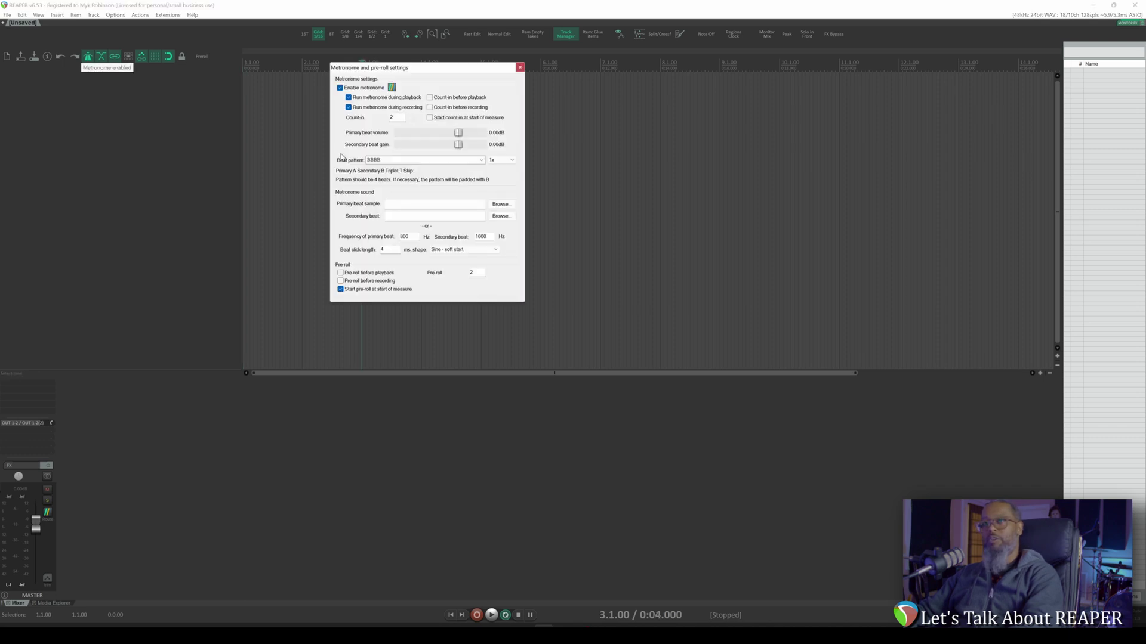
- Copy command ID 42457 of 'Options: Set metronome speed to 2x' from the metronome-filtered action list
left_click(516, 161)
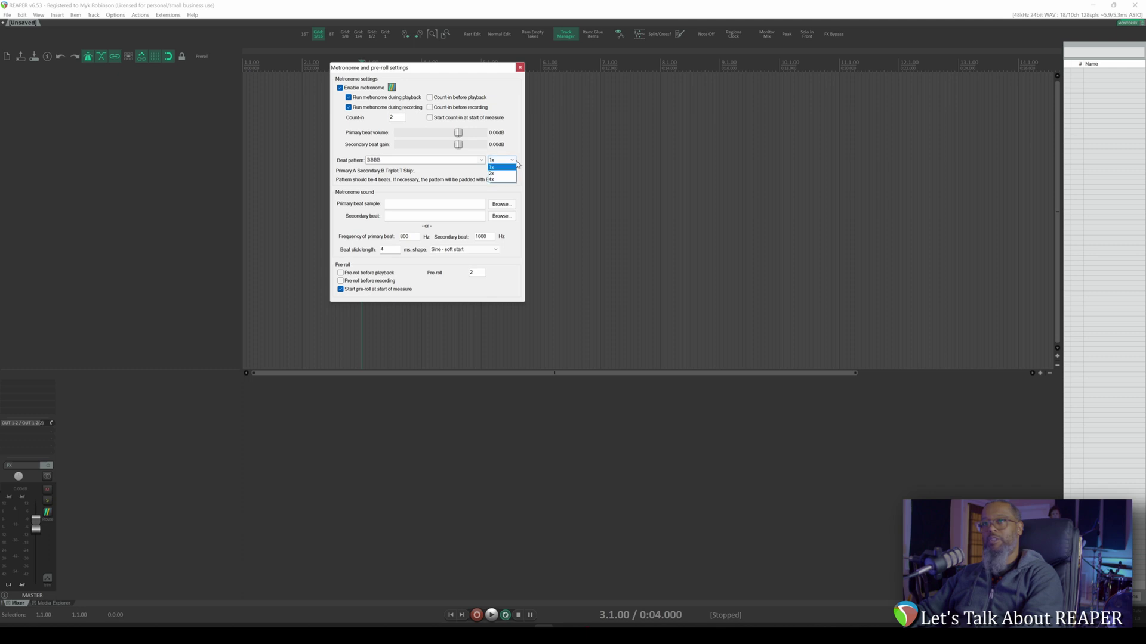
left_click(520, 67)
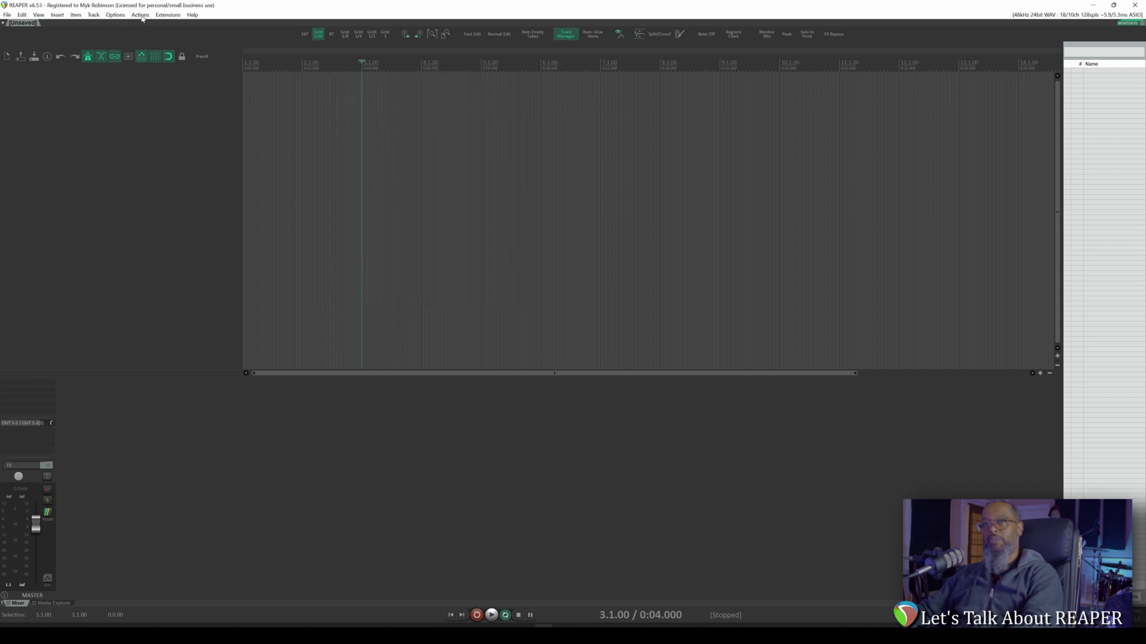
left_click(141, 15)
left_click(151, 24)
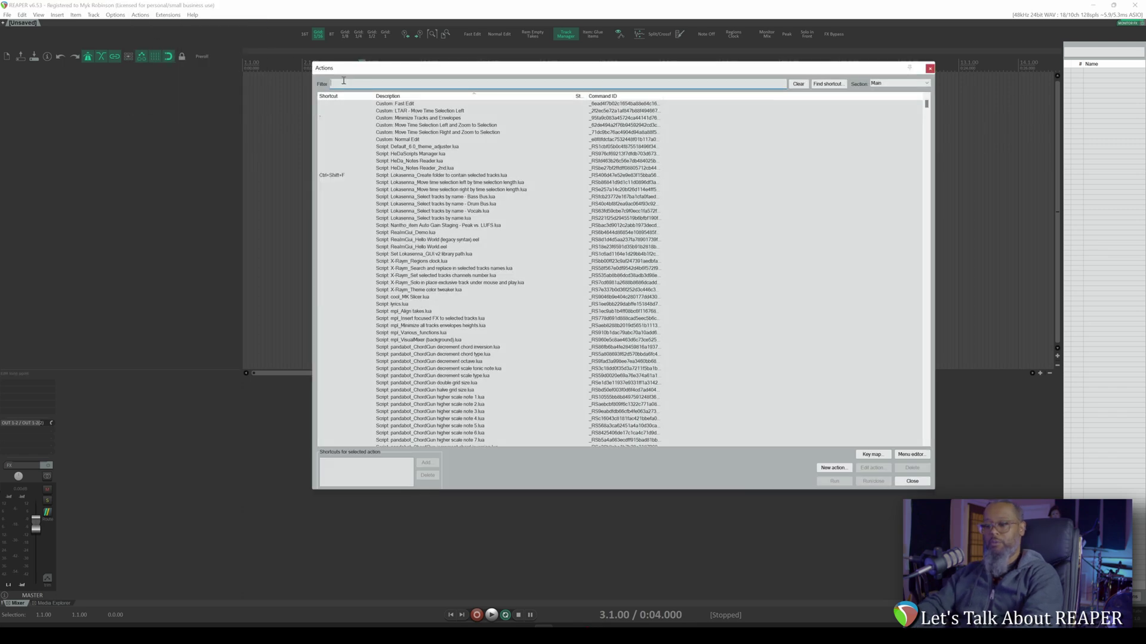
type("metronome")
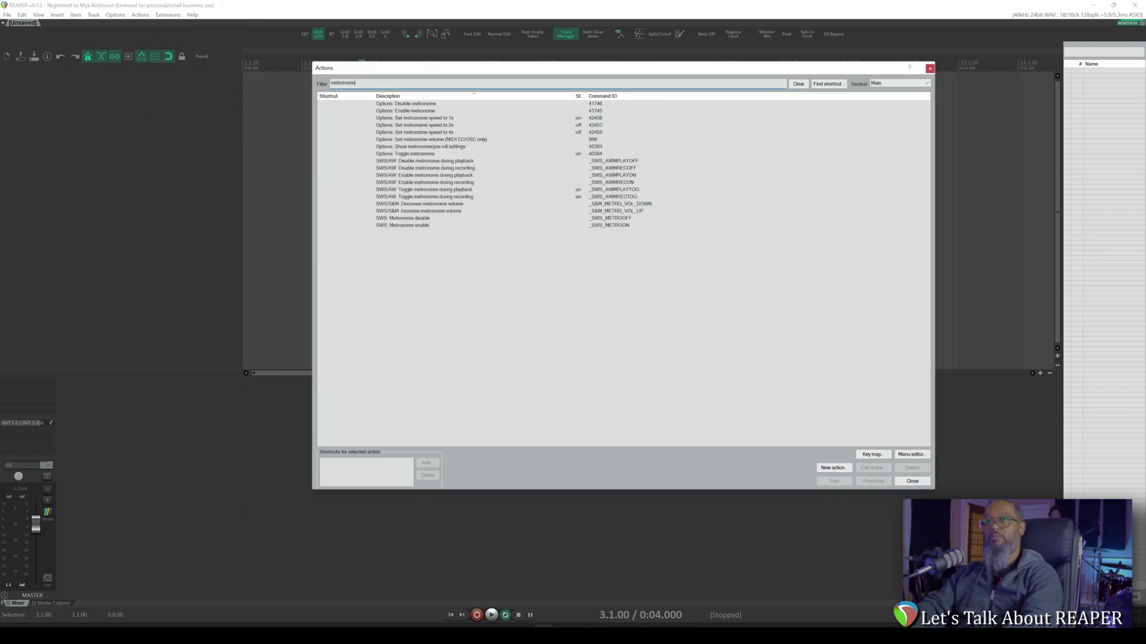
right_click(445, 126)
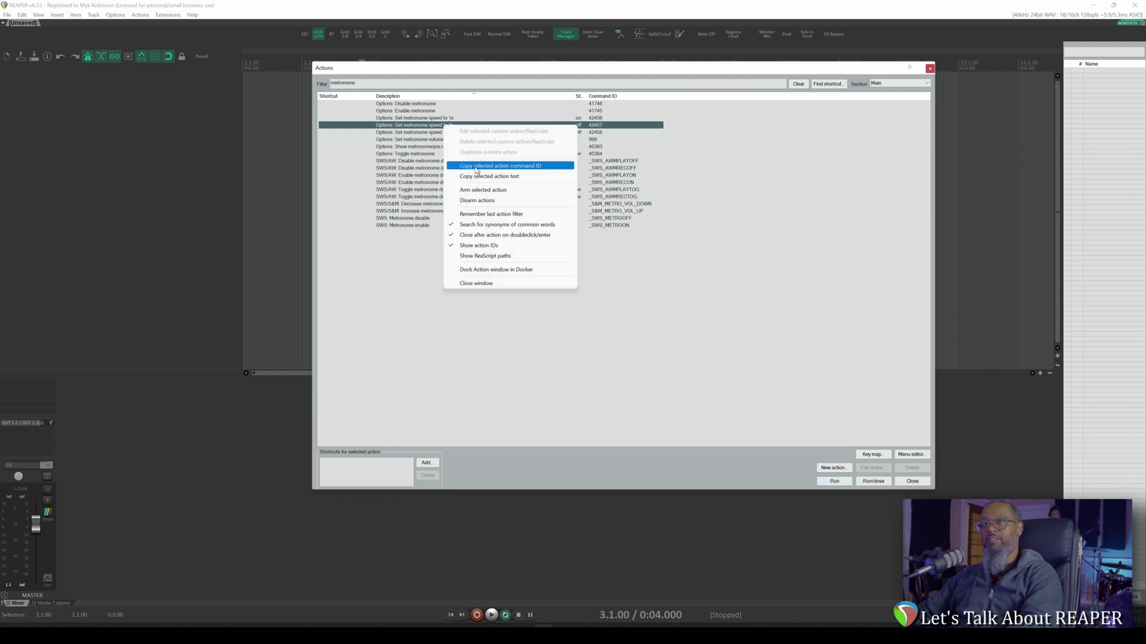
left_click(477, 167)
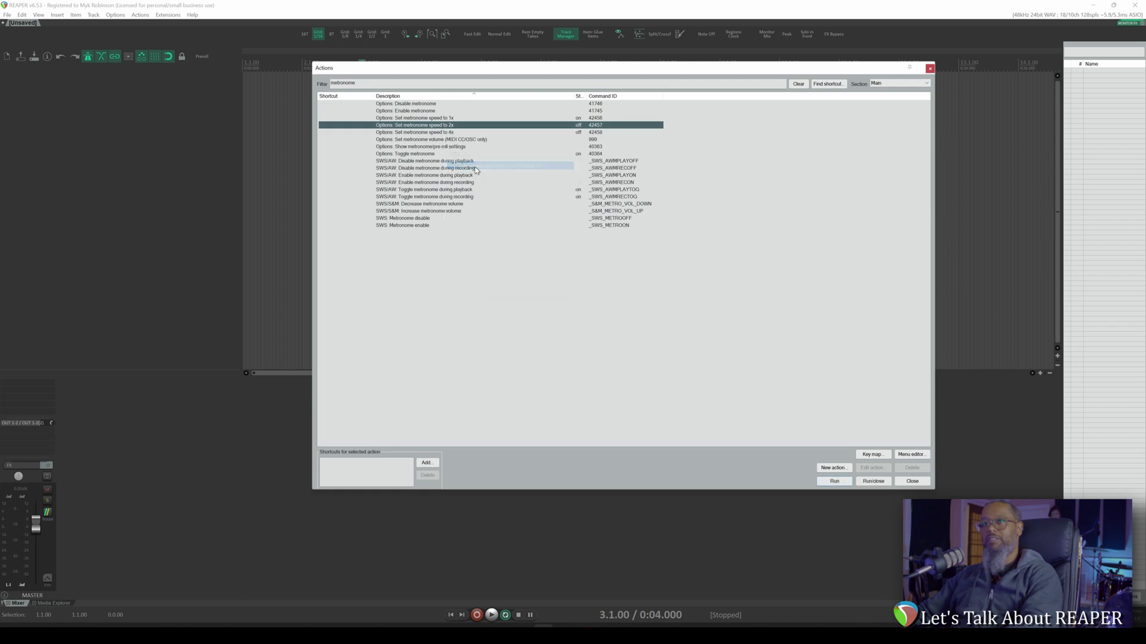
left_click(930, 69)
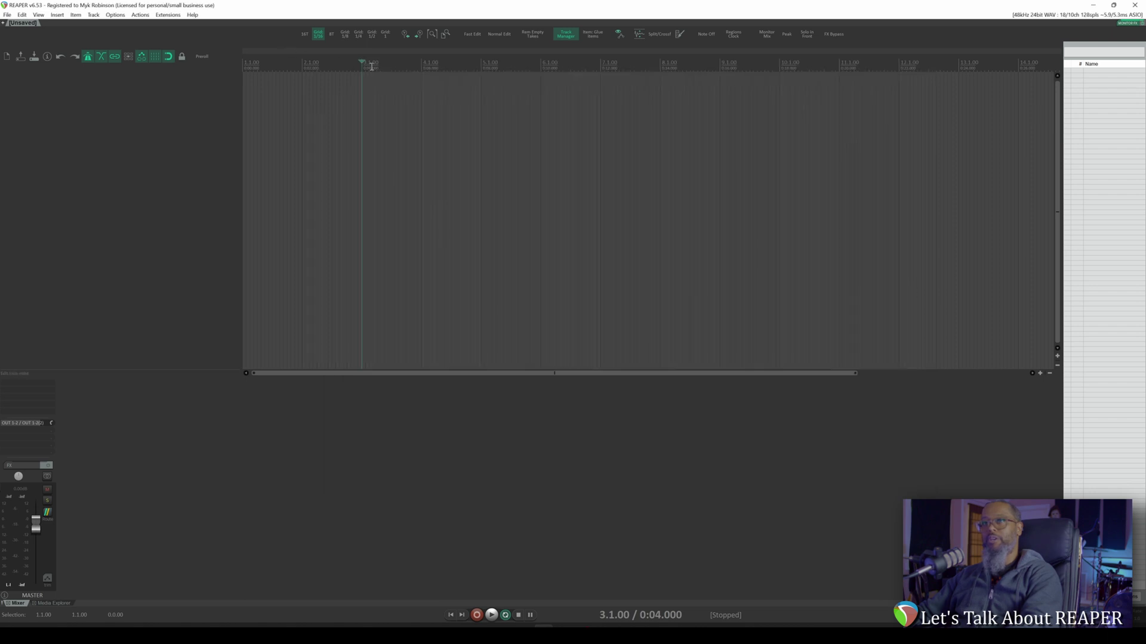
- Add a marker named !42457 at measure 3, then move the edit cursor to 2.1.00
key("shift+m")
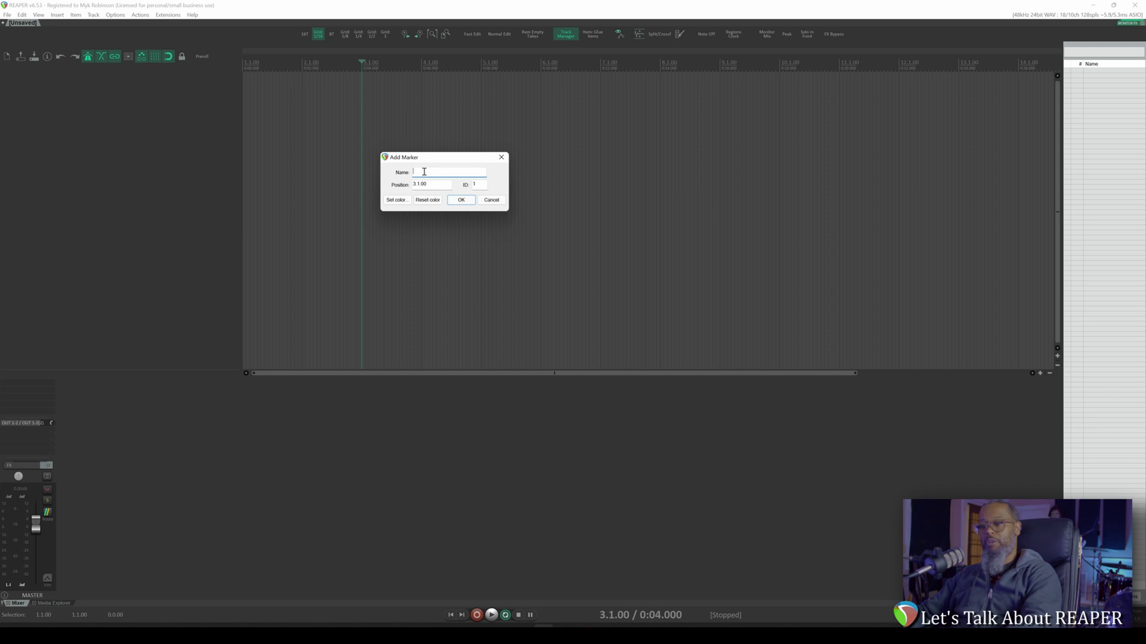
type("1")
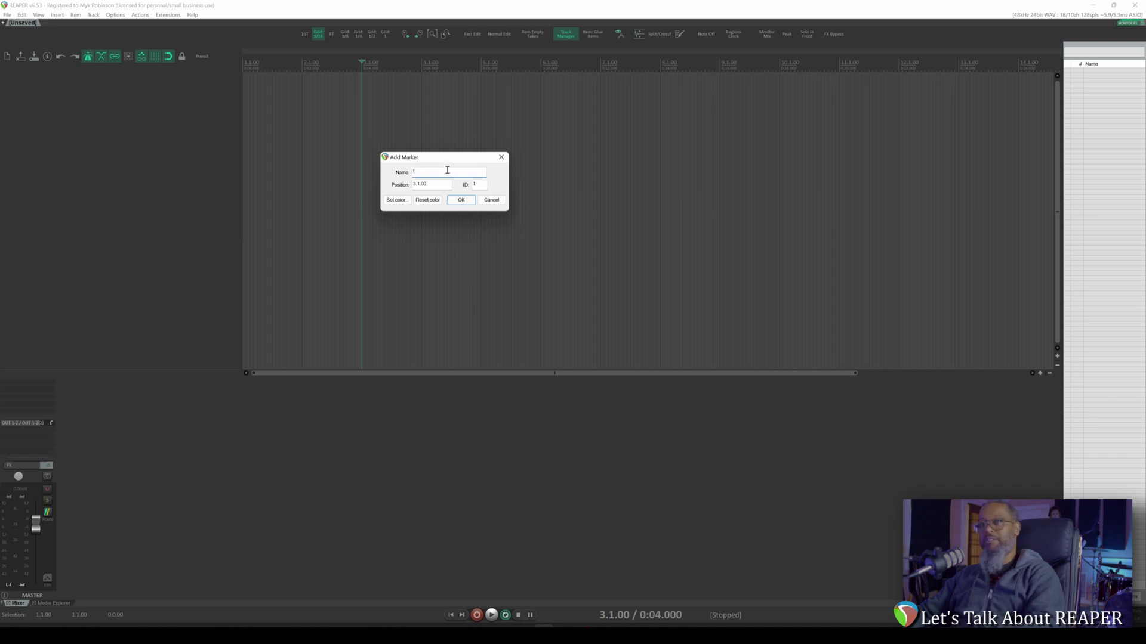
type("42457")
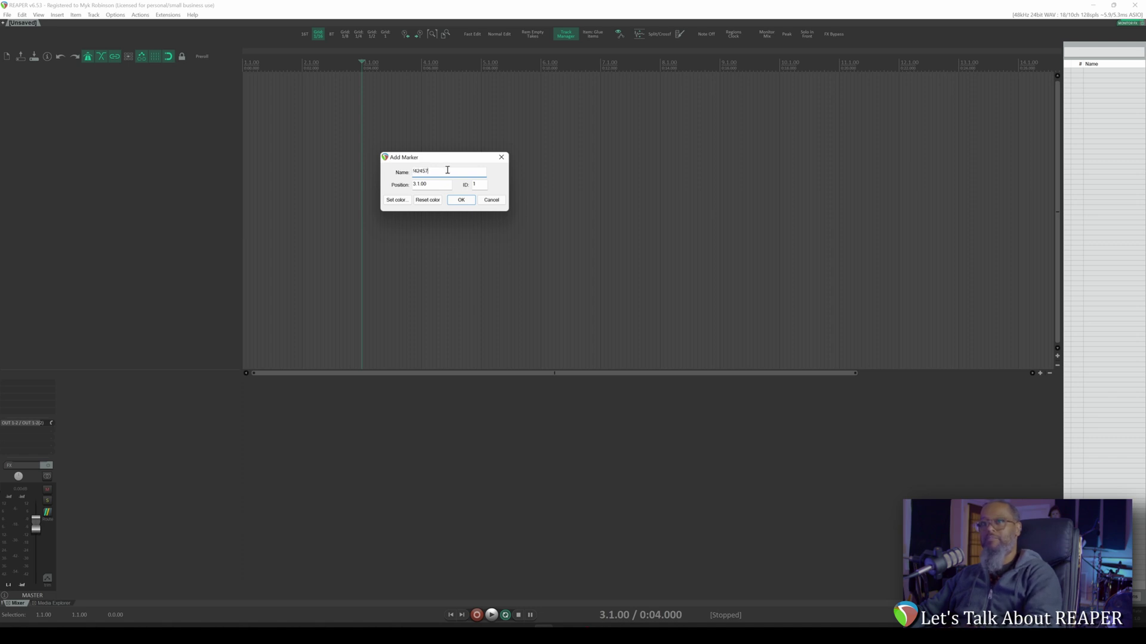
left_click(461, 200)
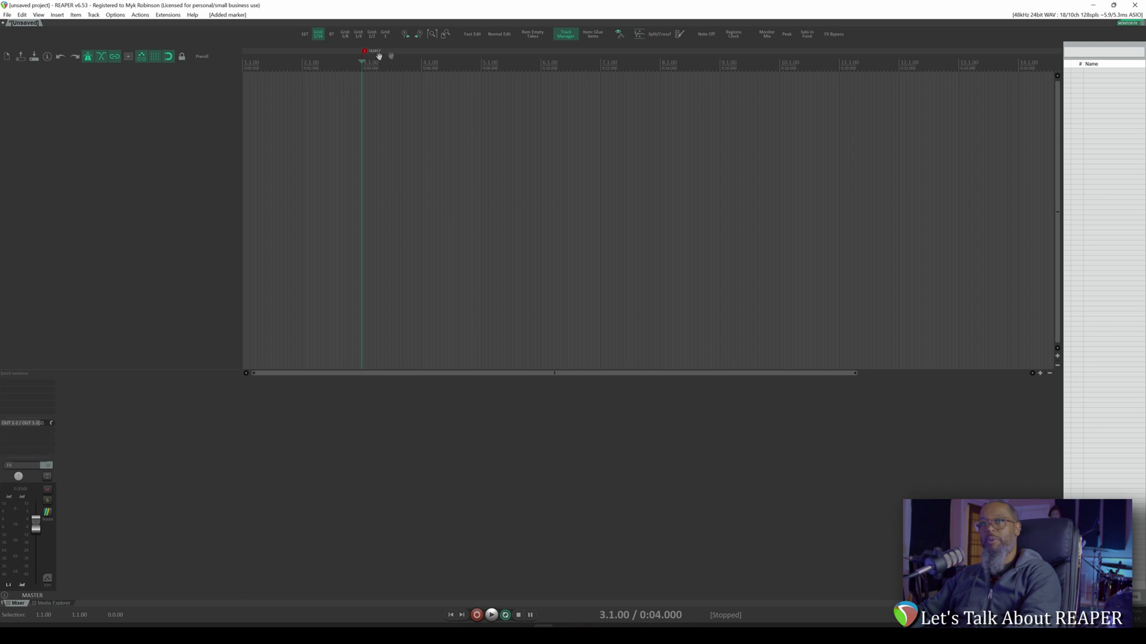
left_click(302, 64)
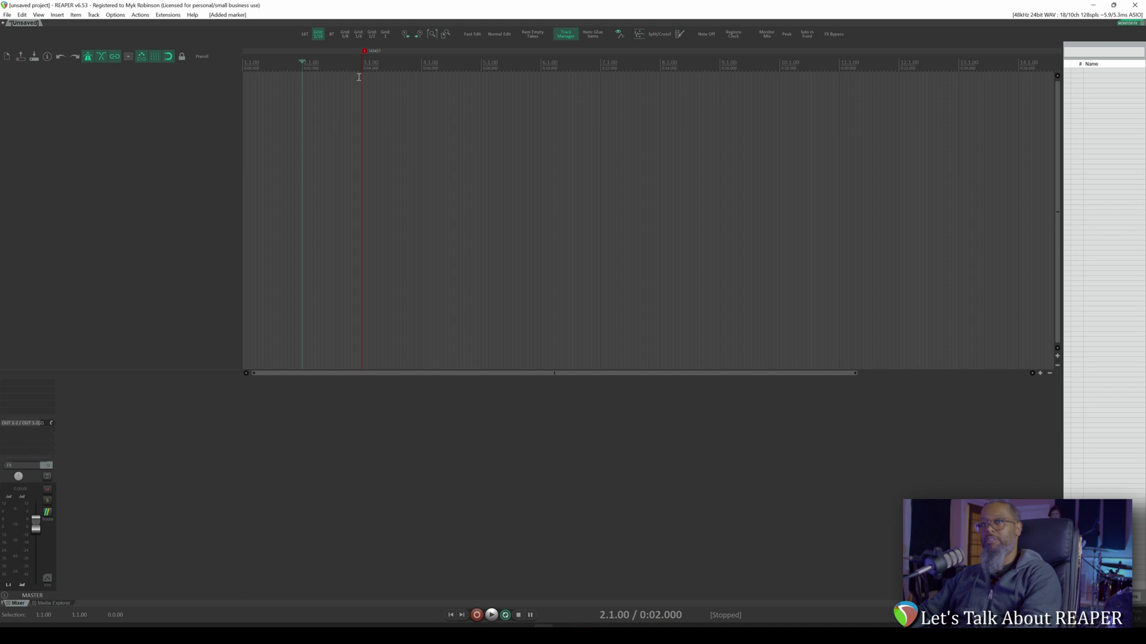
key("space")
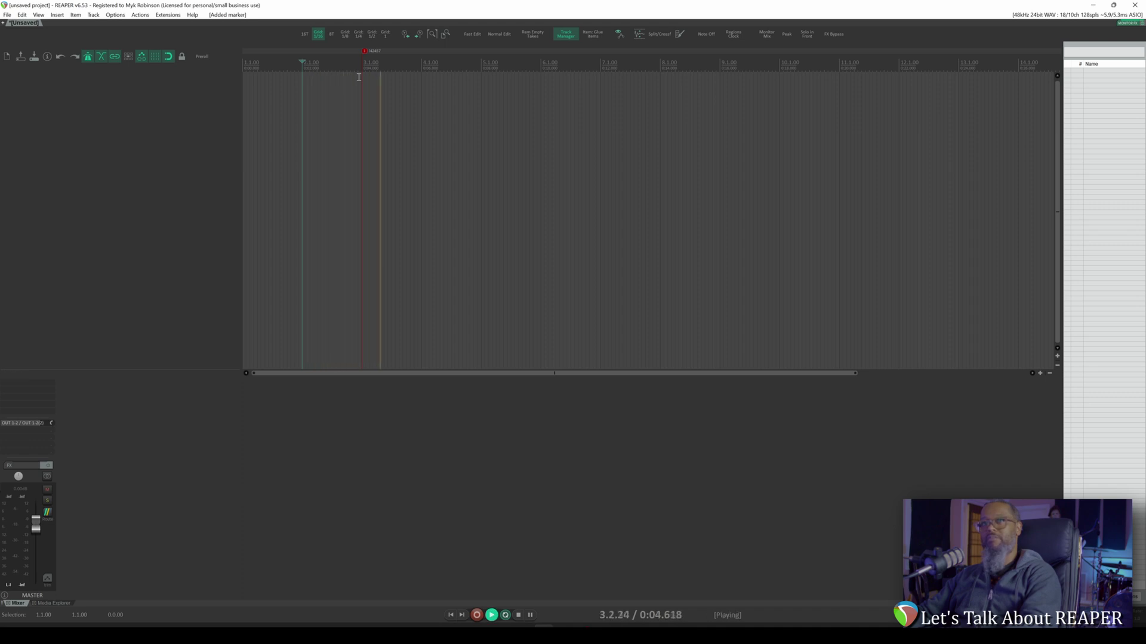
key("space")
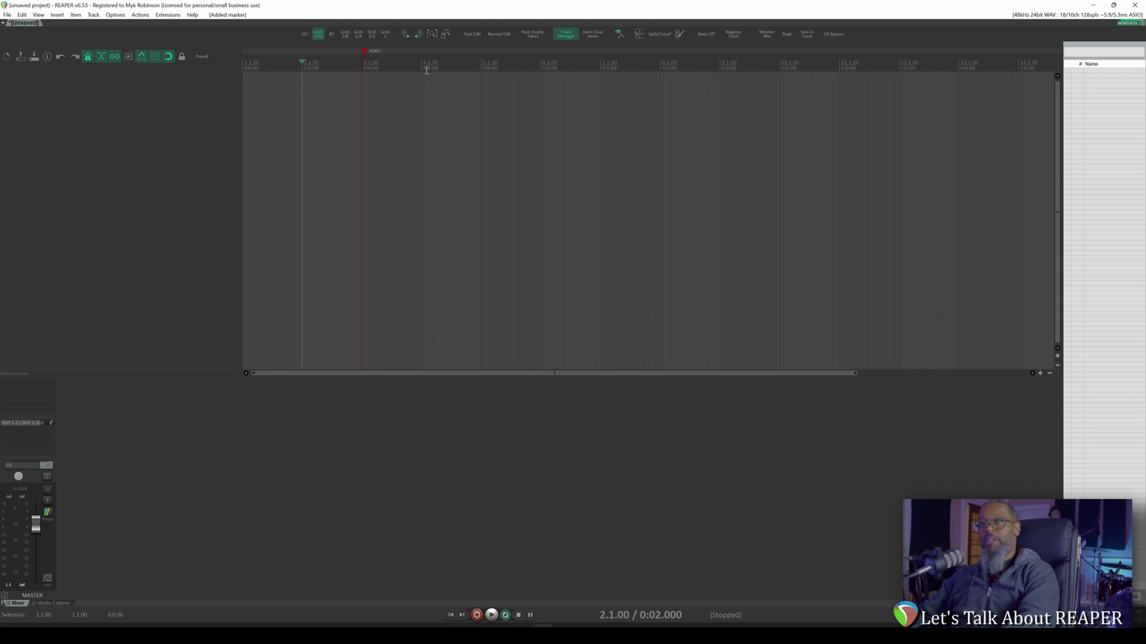
left_click(143, 15)
- Copy the 'Set metronome speed to 1x' command ID, then place the edit cursor at 4.1.00
left_click(155, 25)
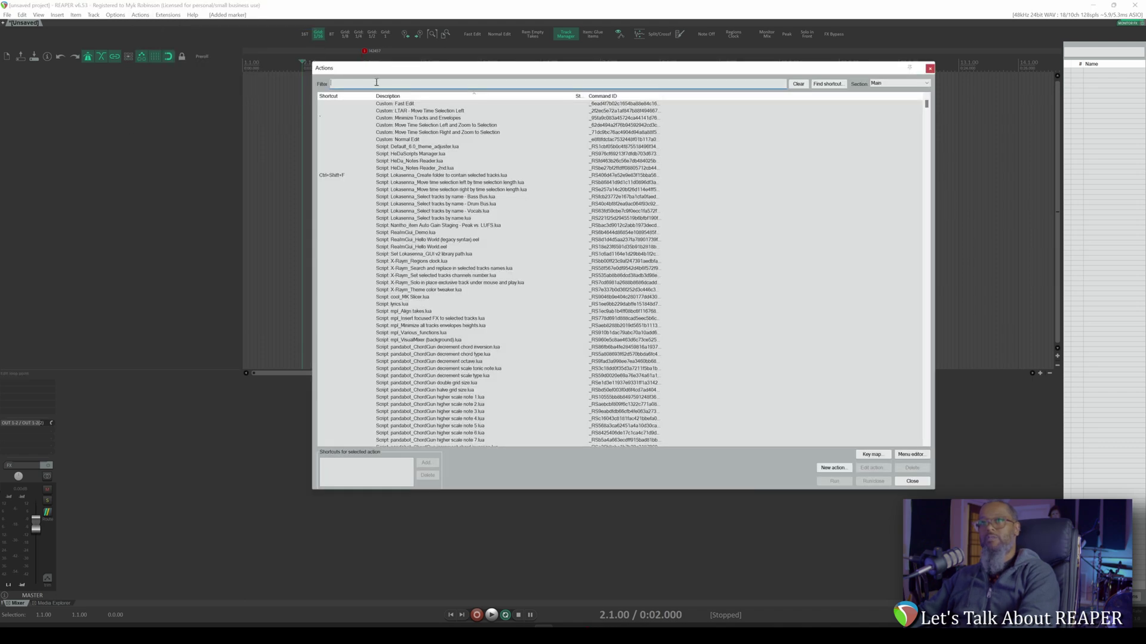
type("metronome")
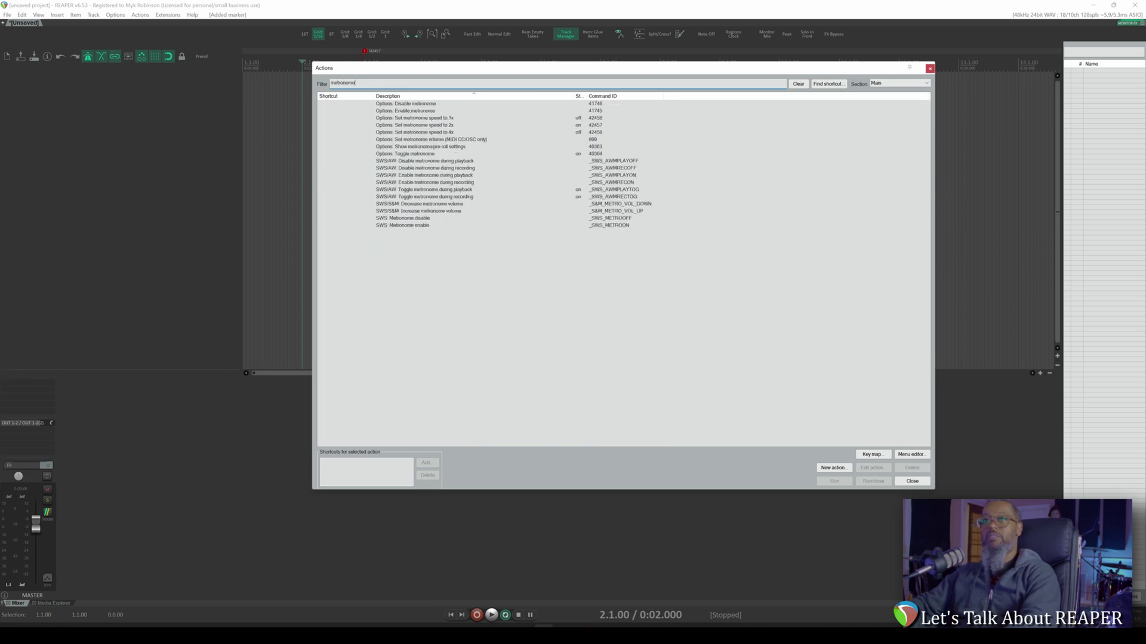
right_click(398, 119)
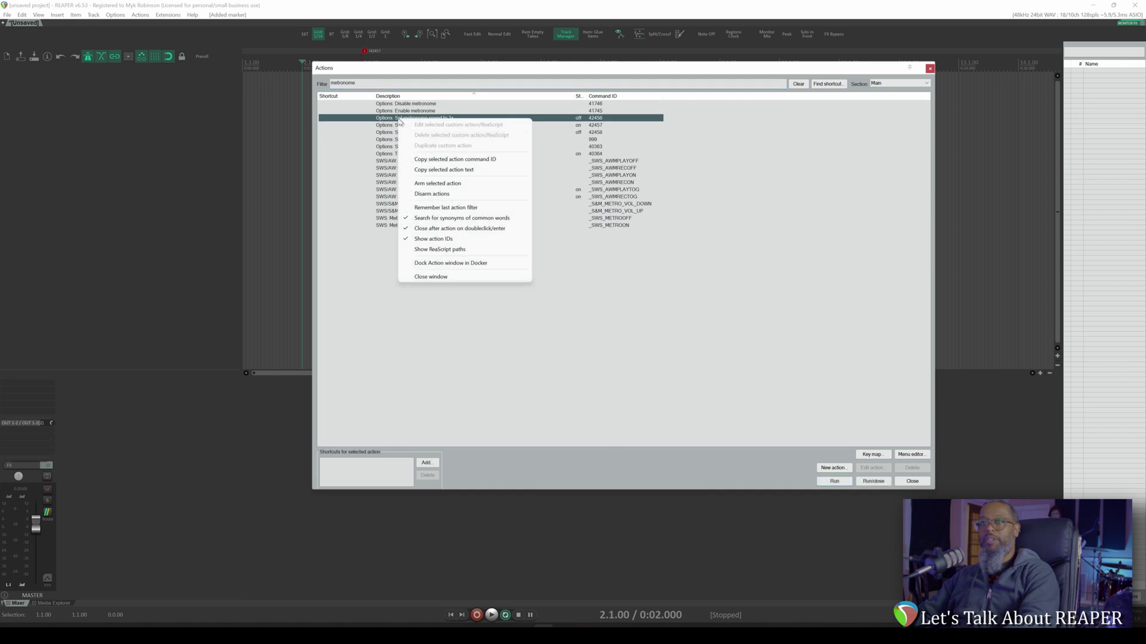
left_click(444, 160)
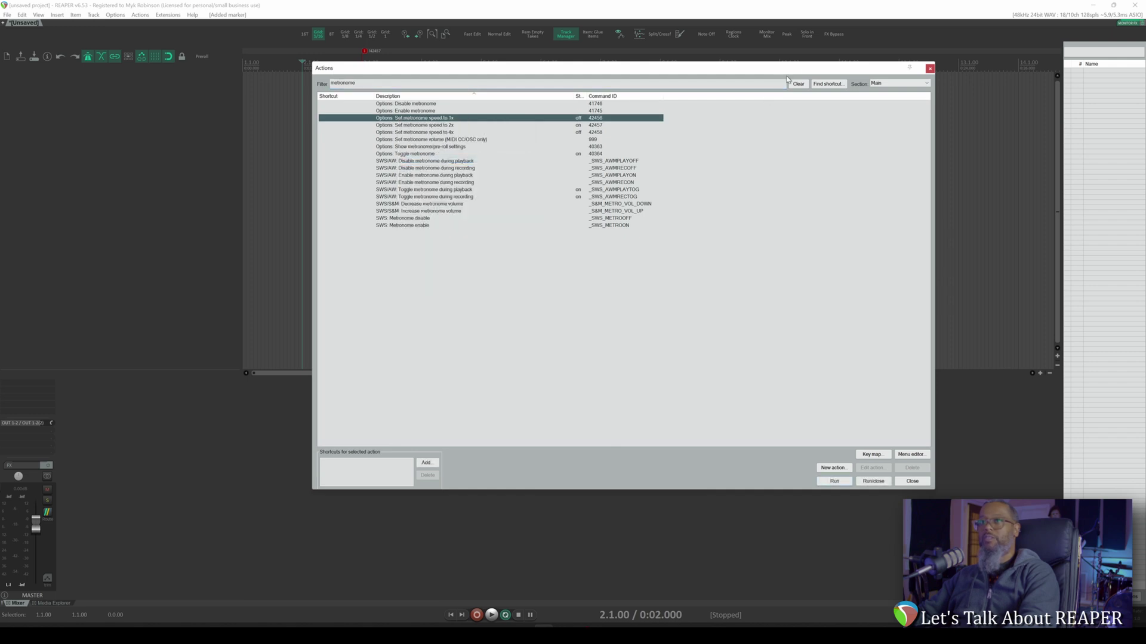
left_click(926, 67)
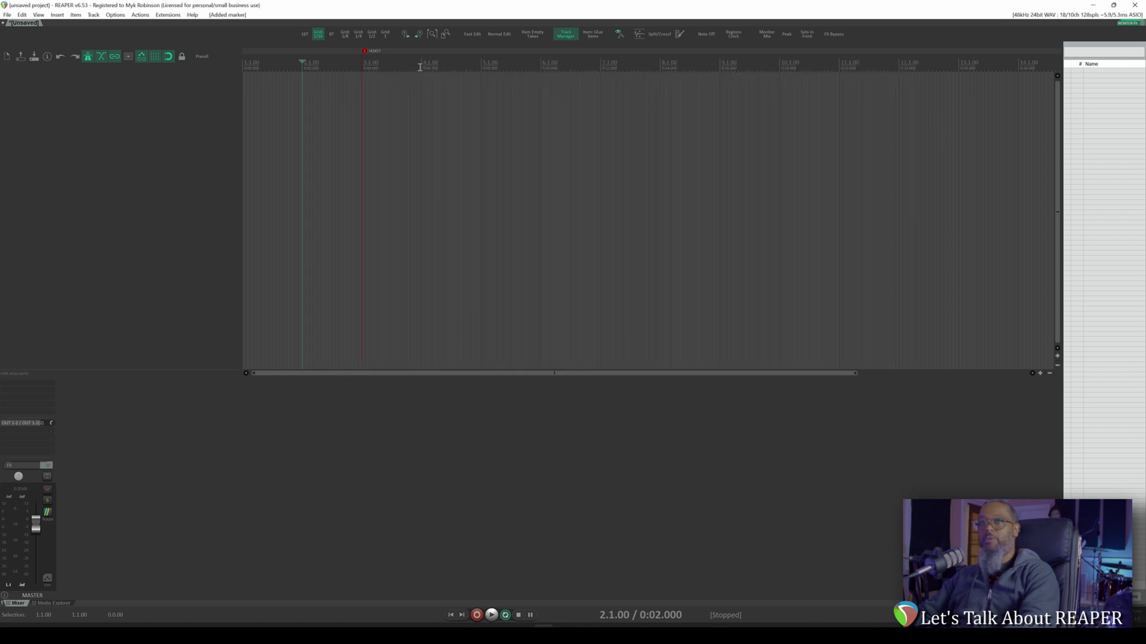
left_click(419, 67)
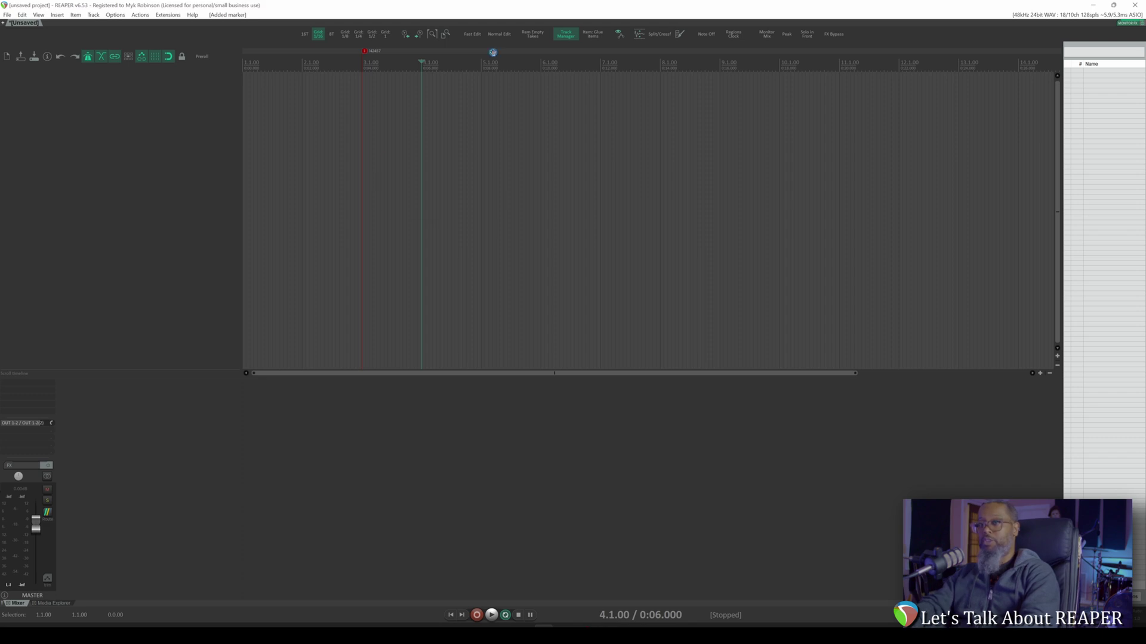
- Add a marker named !42456 at measure 4, then return the edit cursor to 2.1.00
key("shift+m")
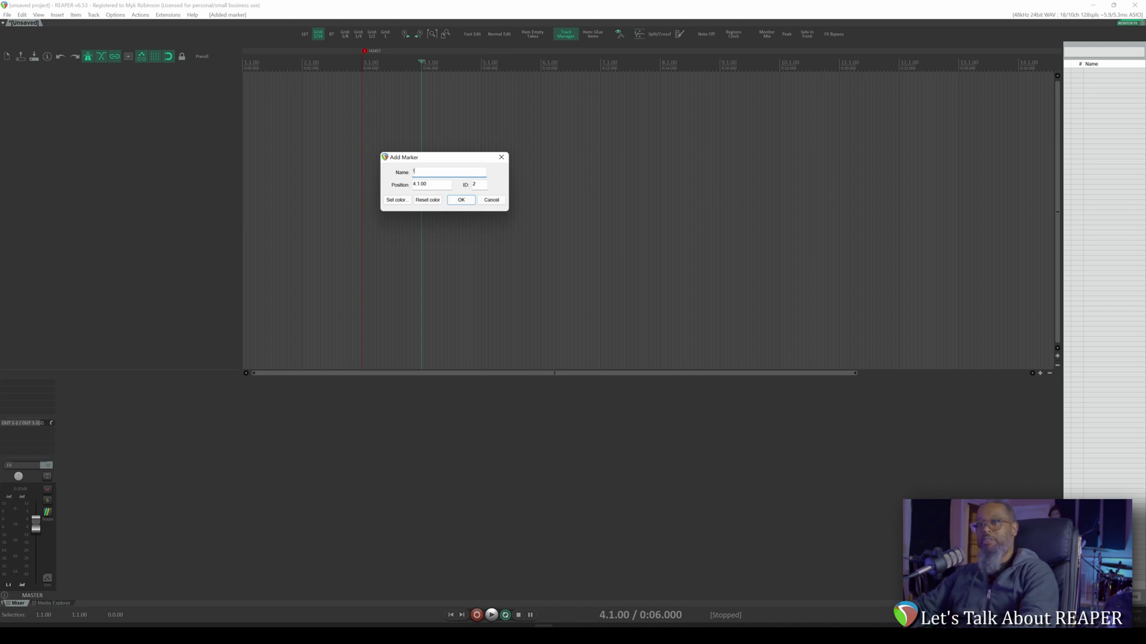
type("I42456")
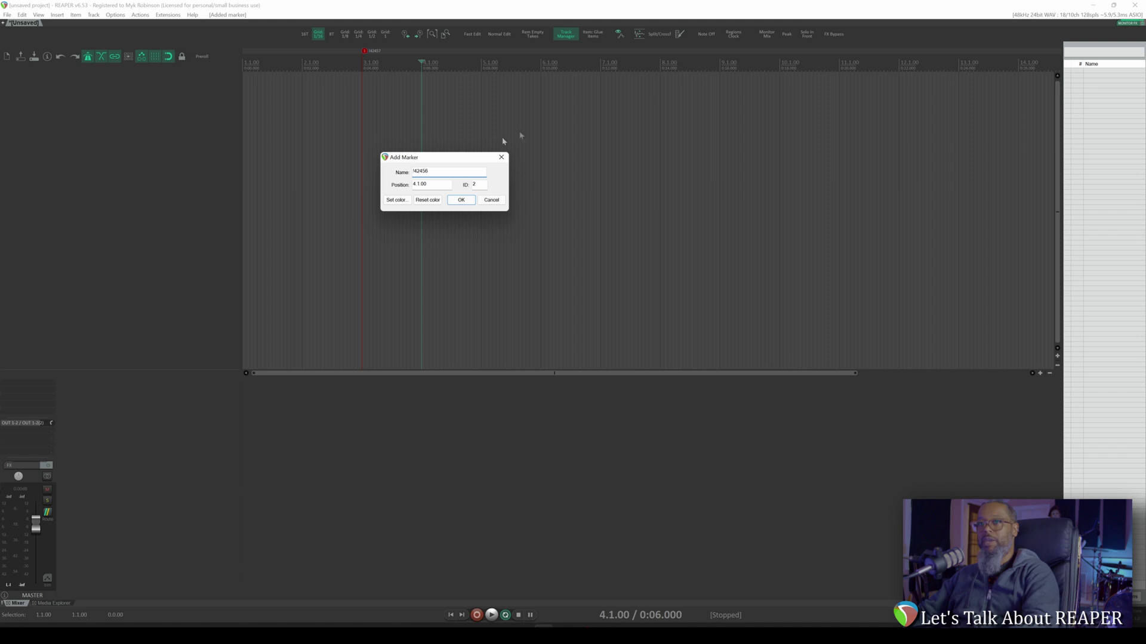
left_click(461, 200)
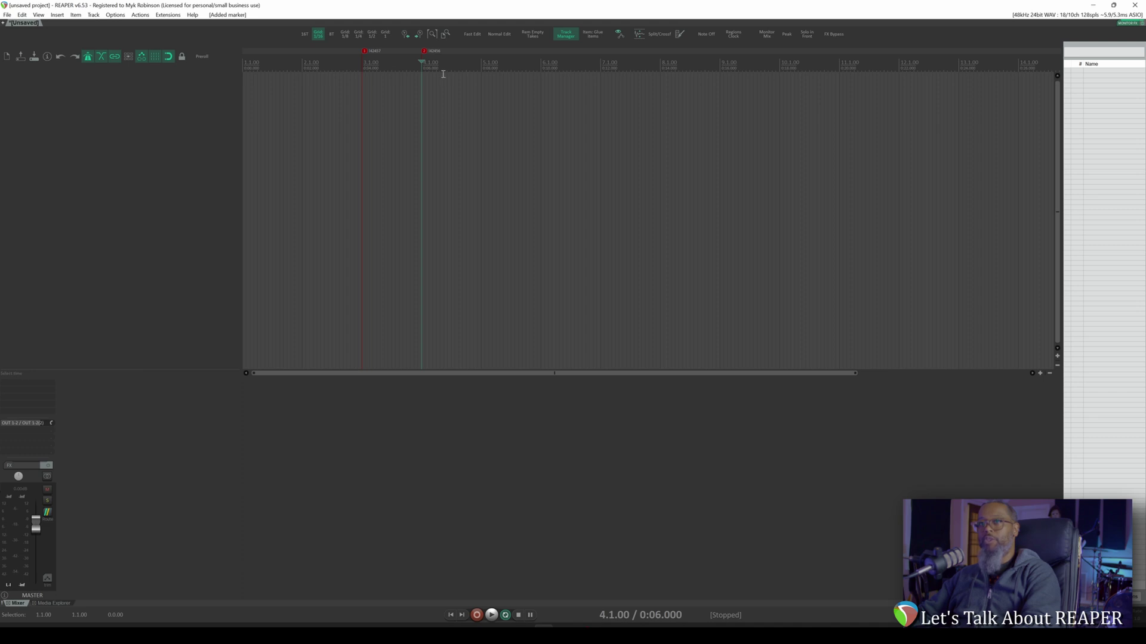
left_click(302, 64)
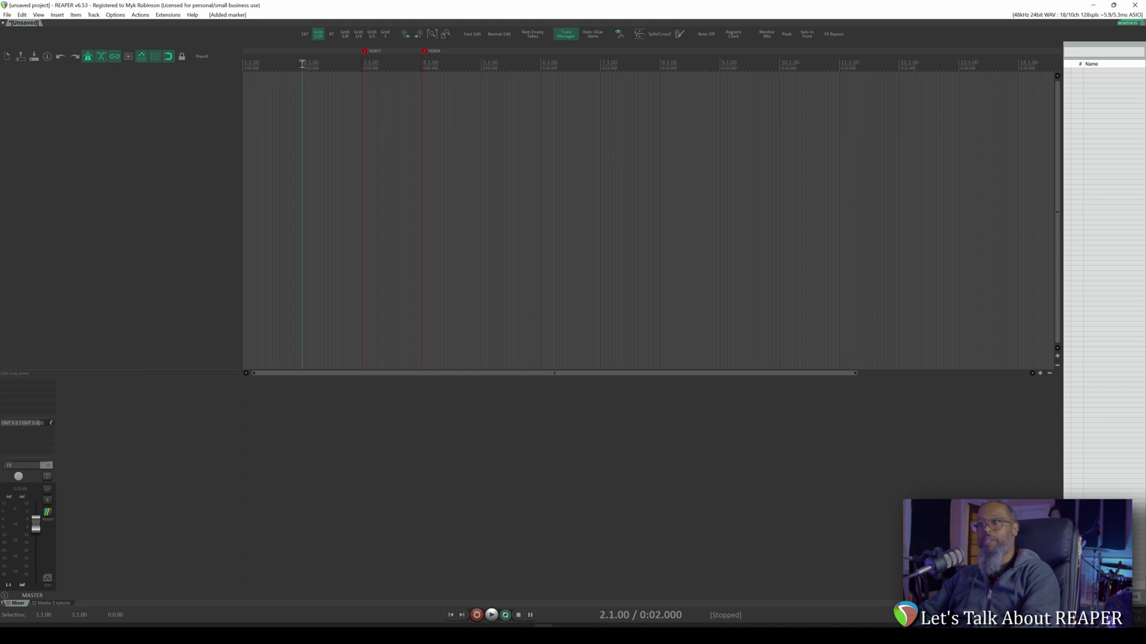
key("space")
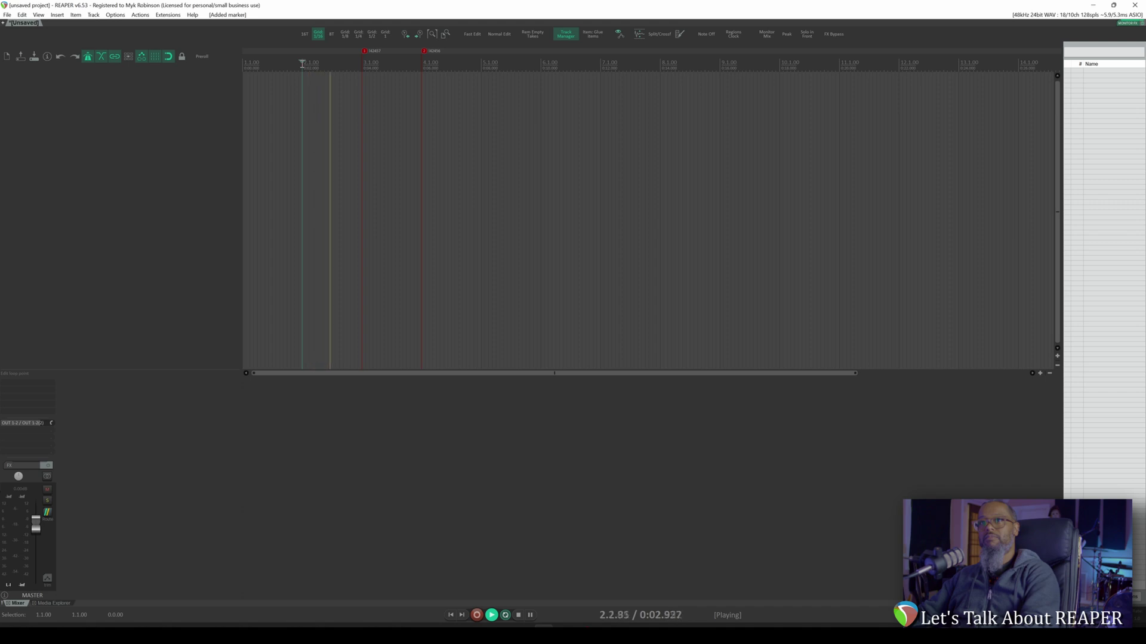
key("space")
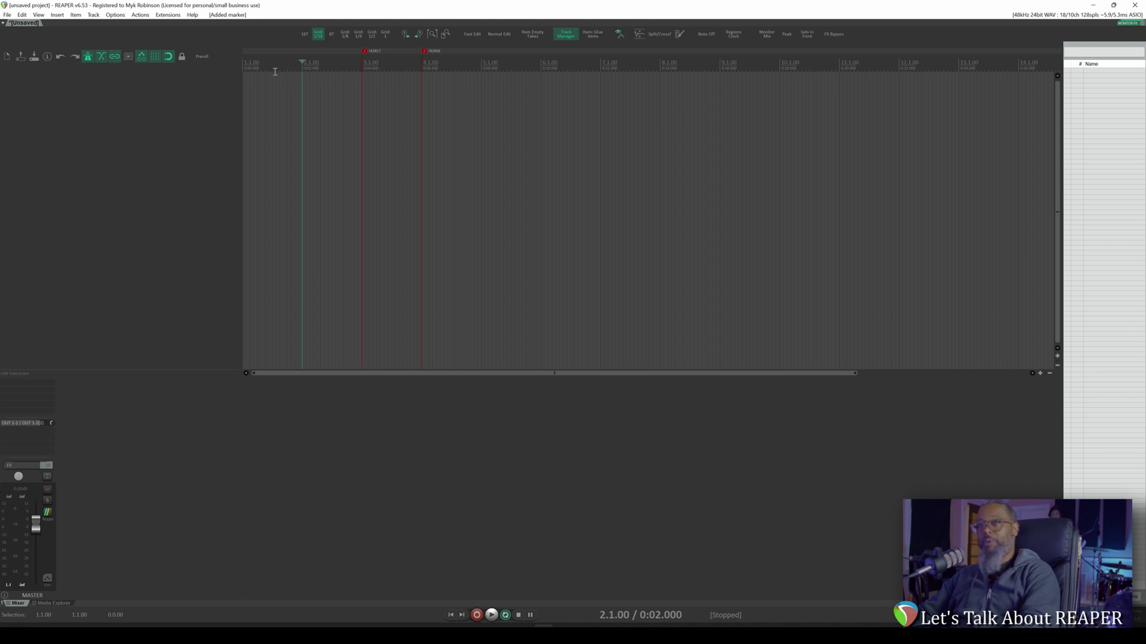
left_click(245, 66)
- Add a !42456 marker at the project start, then move the edit cursor to 2.1.00
key("Home")
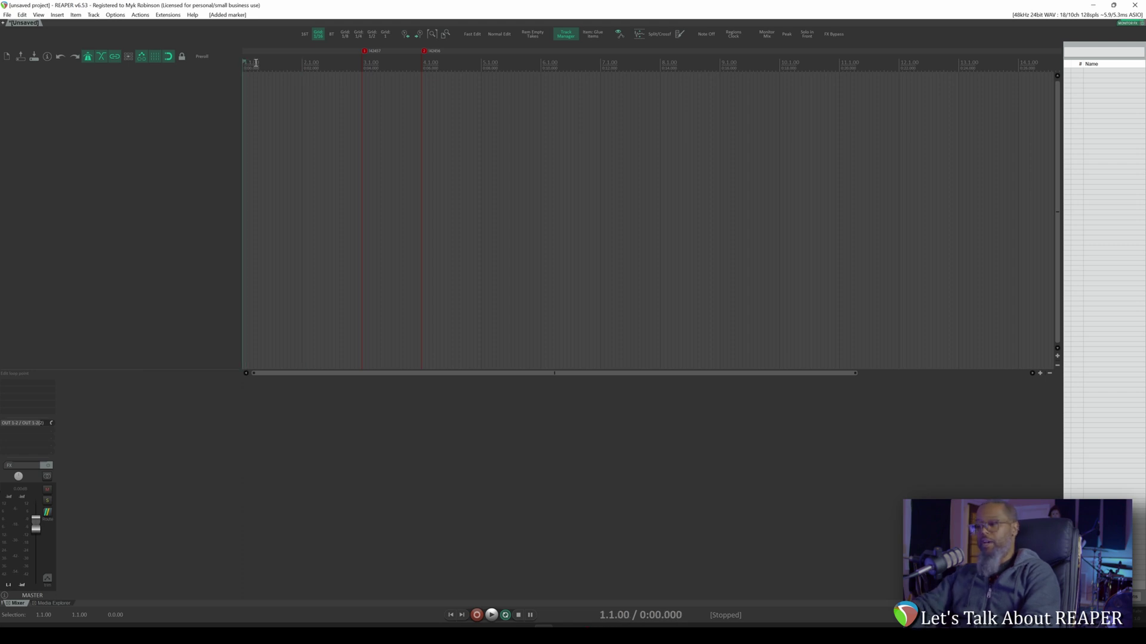
key("shift+m")
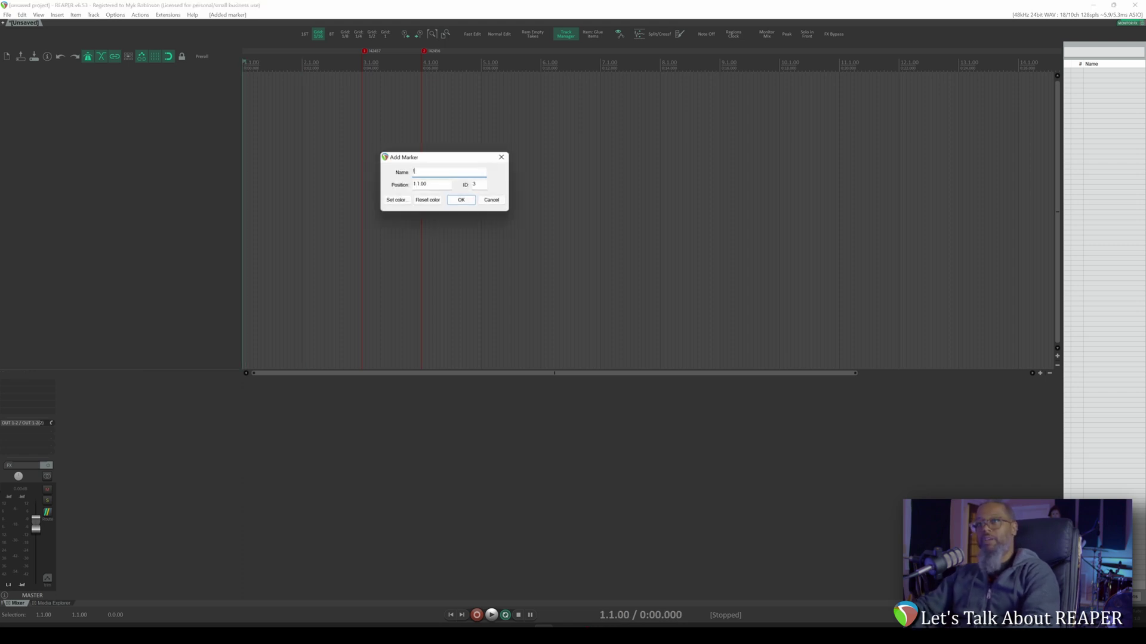
key("ctrl+v")
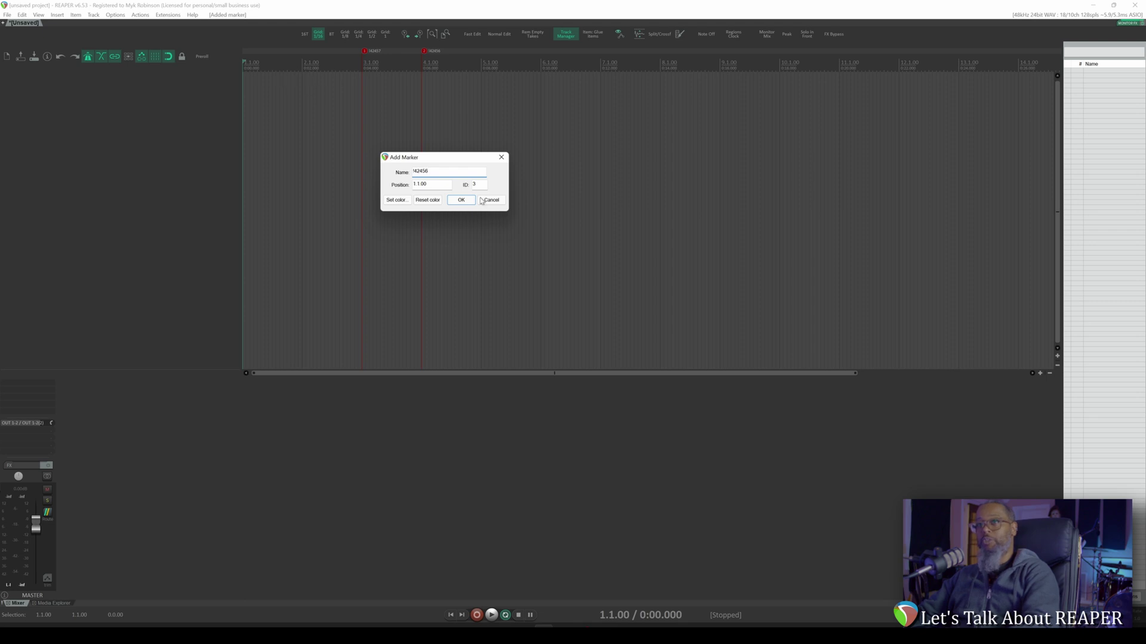
left_click(461, 199)
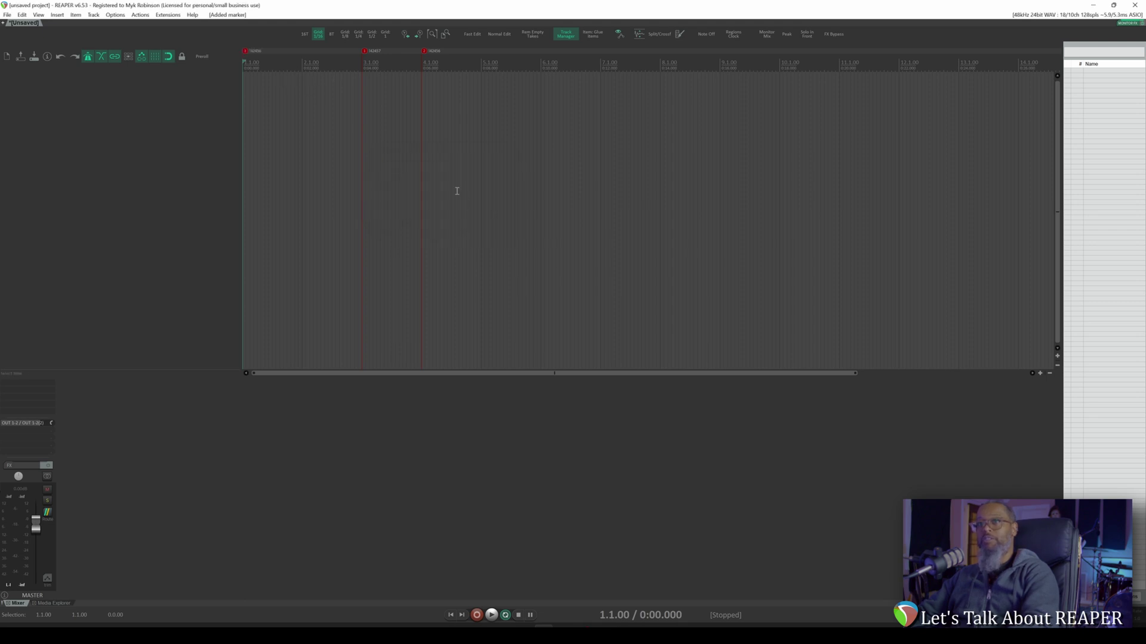
left_click(303, 64)
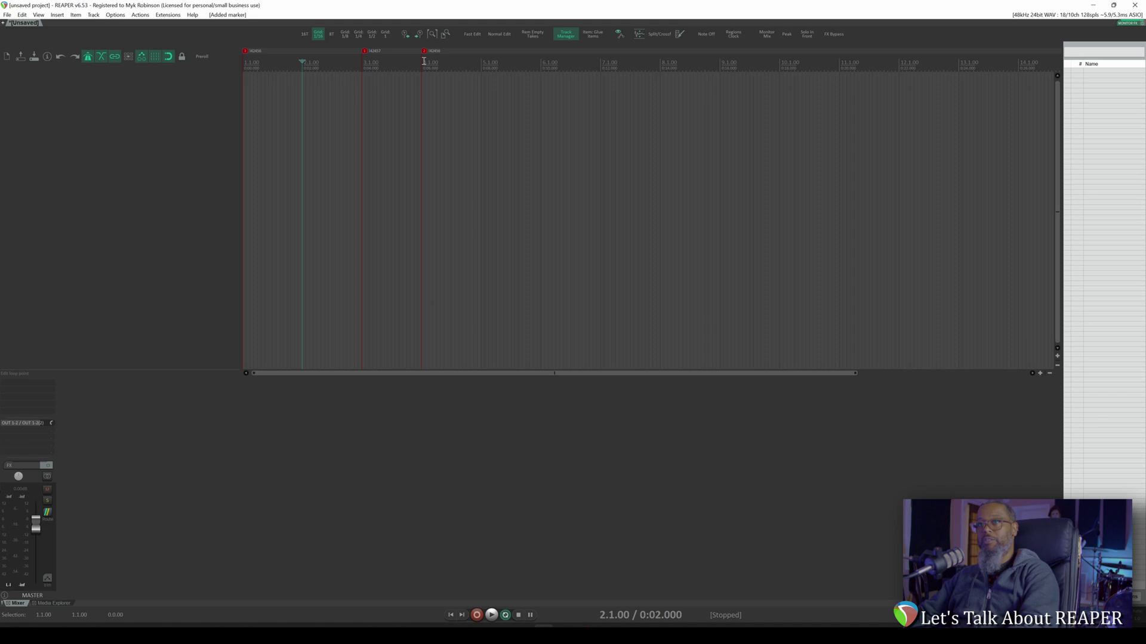
key("space")
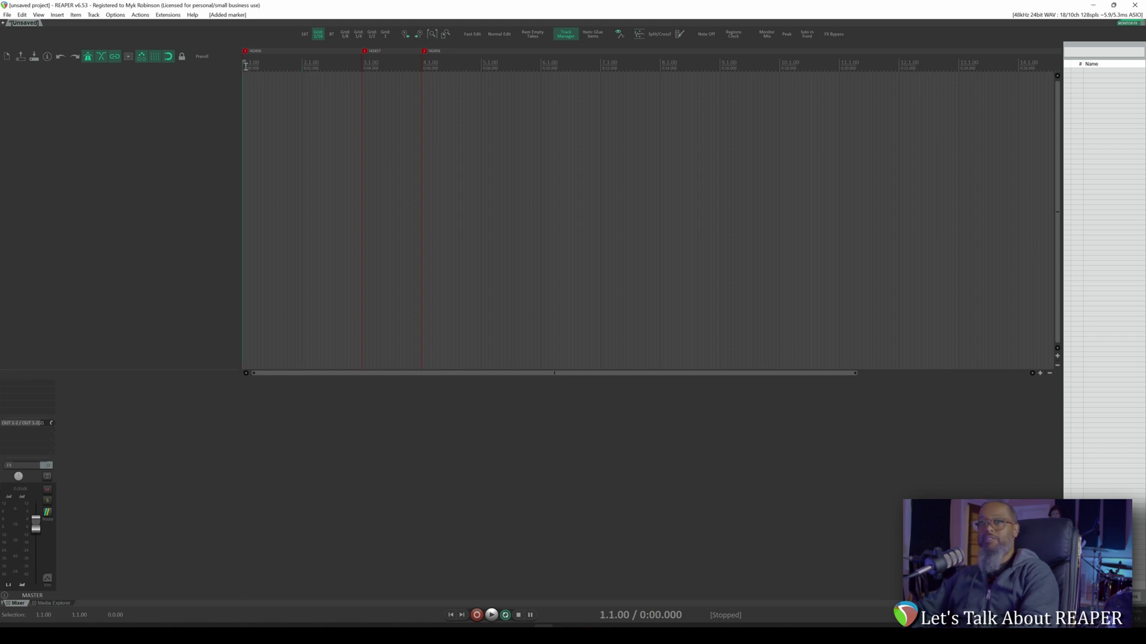
key("space")
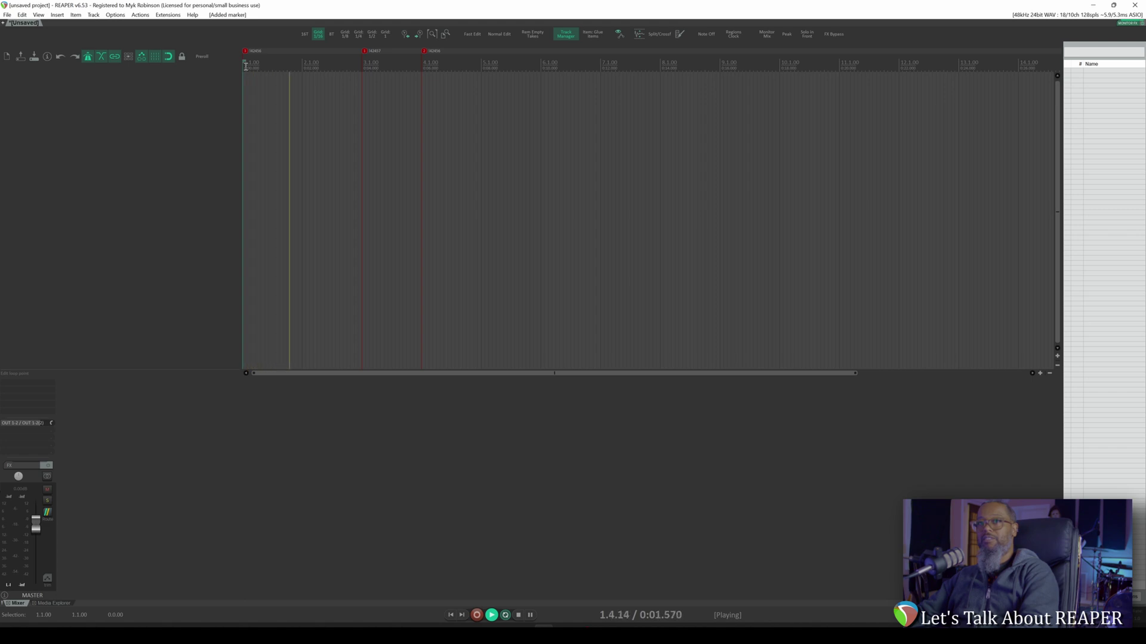
key("space")
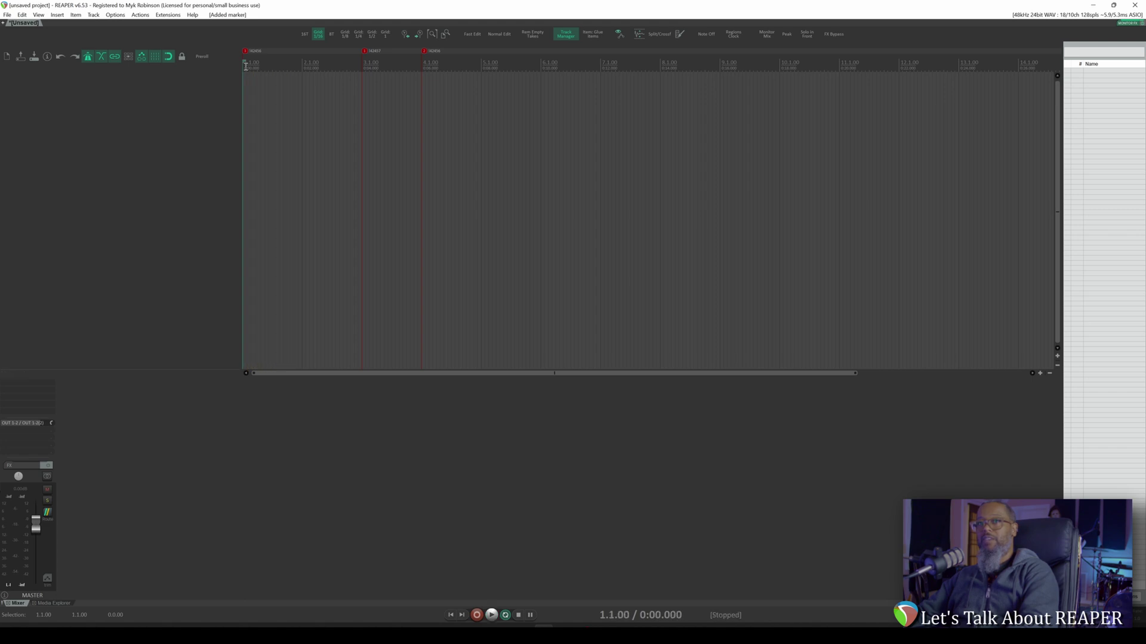
left_click(303, 64)
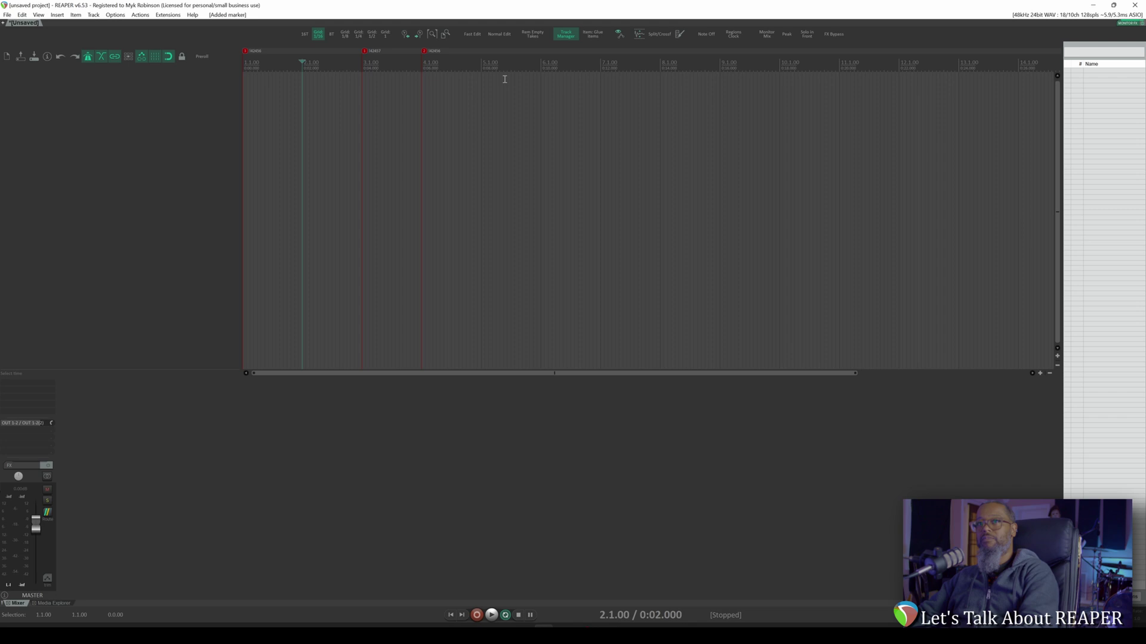
key("space")
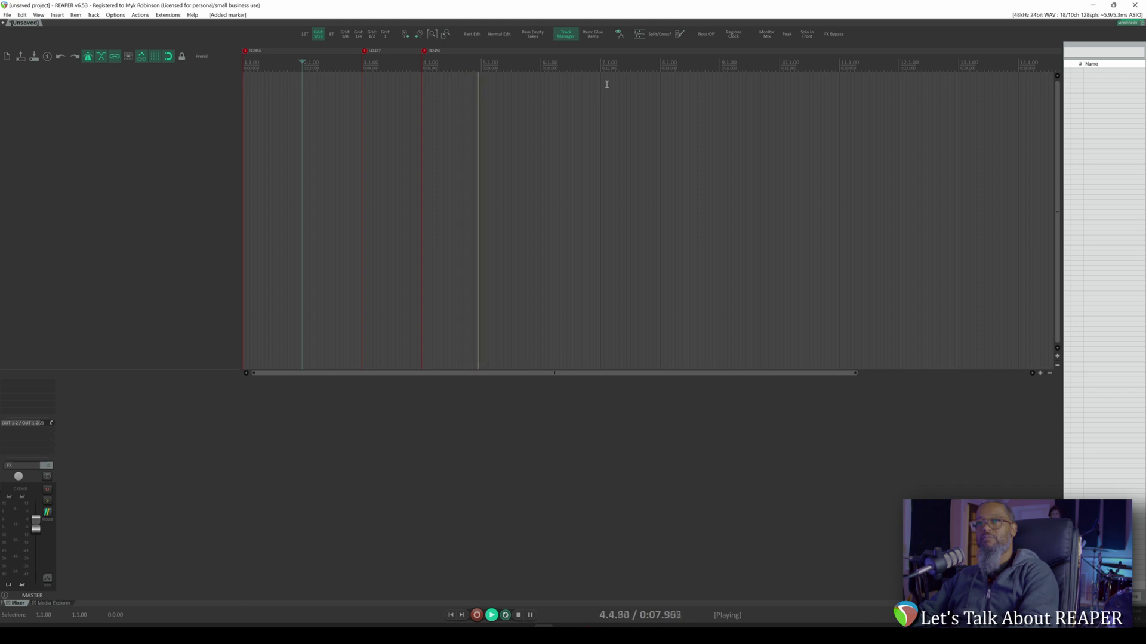
key("space")
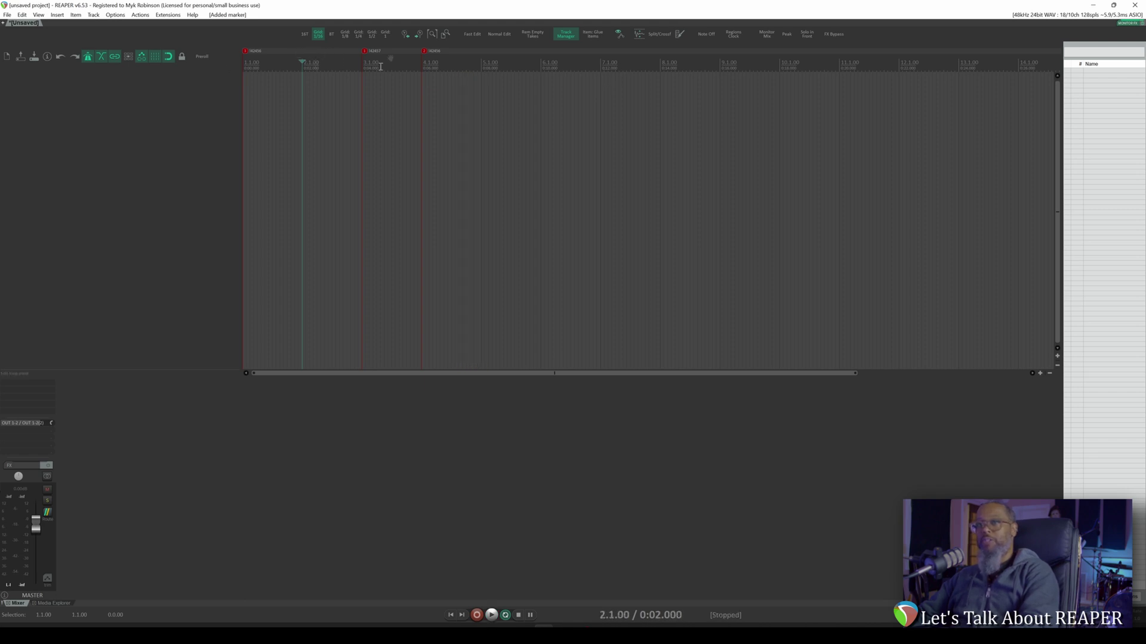
left_click(139, 15)
left_click(149, 24)
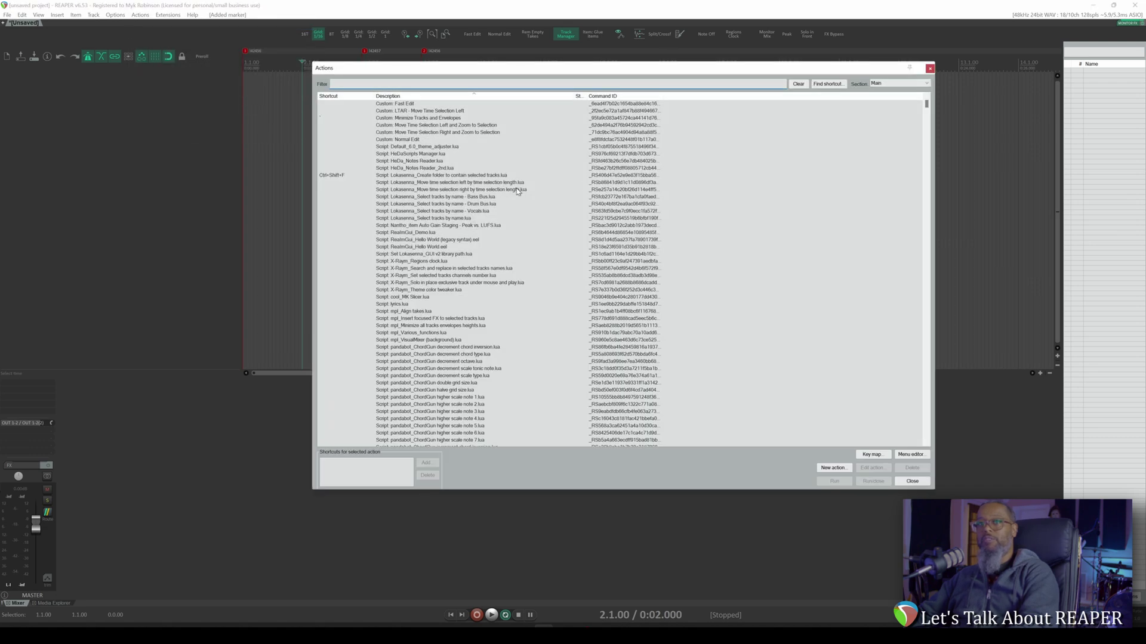
type("merto")
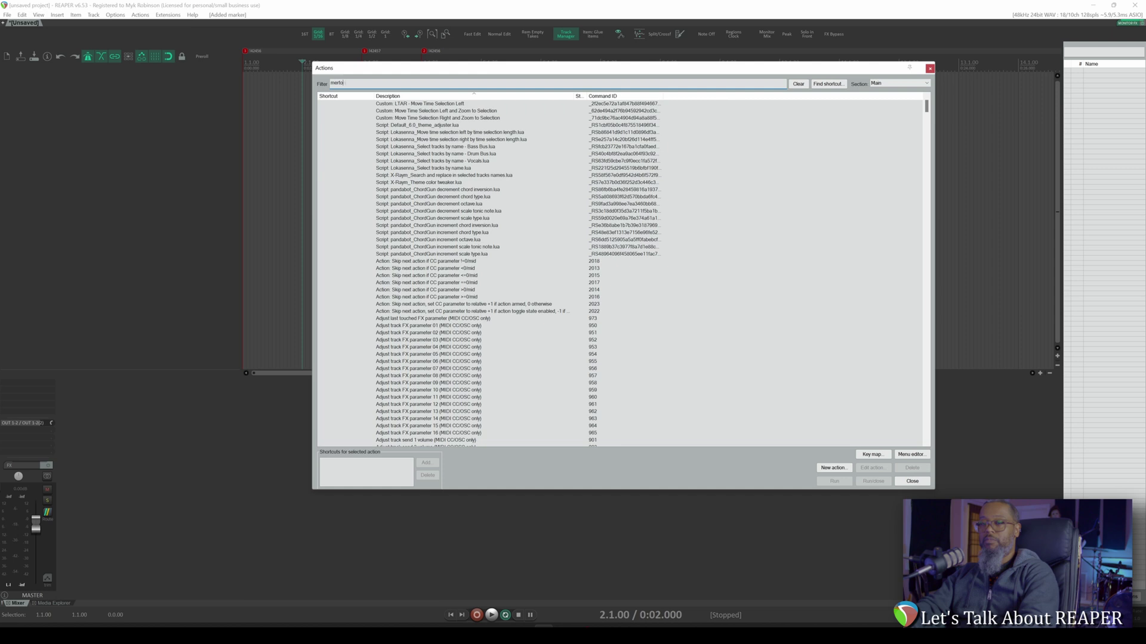
key("BackSpace")
key("BackSpace")
key("BackSpace")
key("BackSpace")
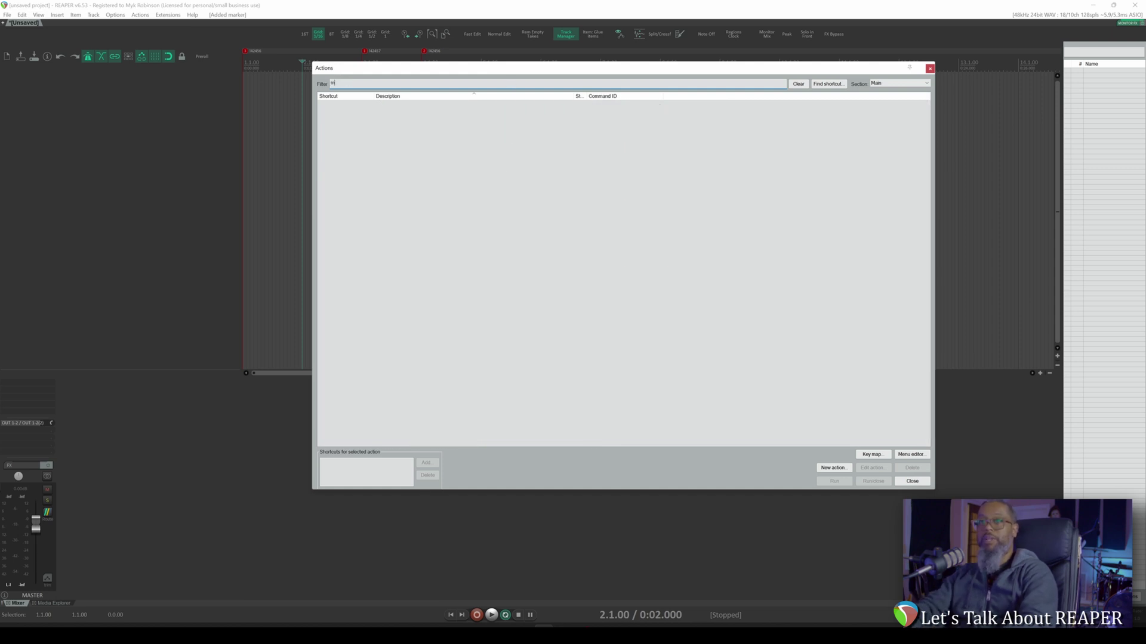
type("etronome")
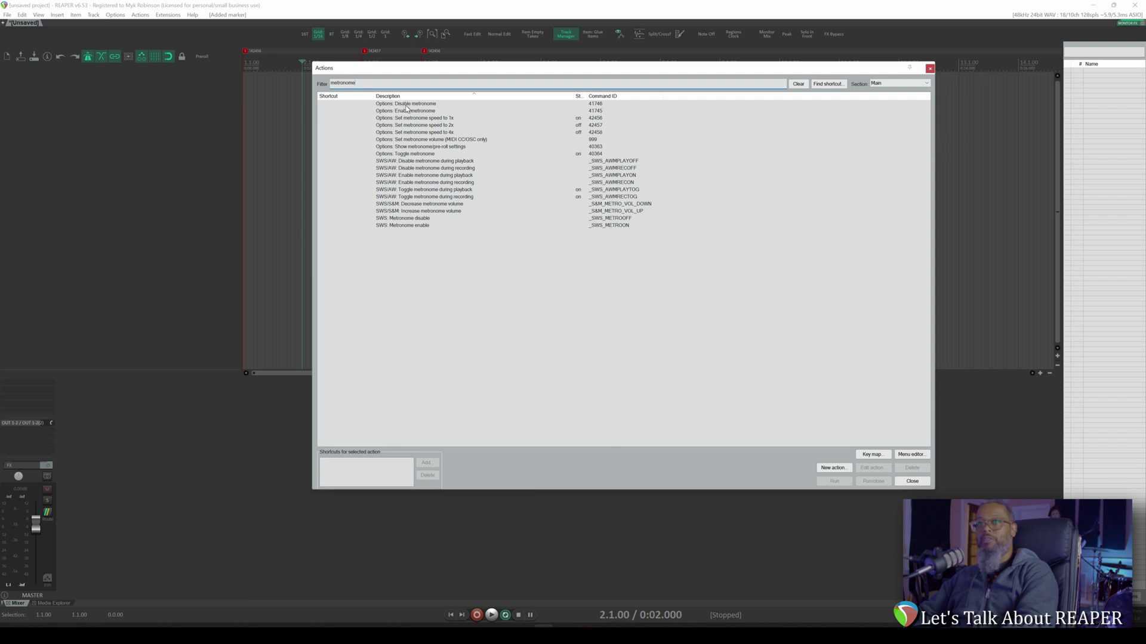
left_click_drag(438, 66, 442, 119)
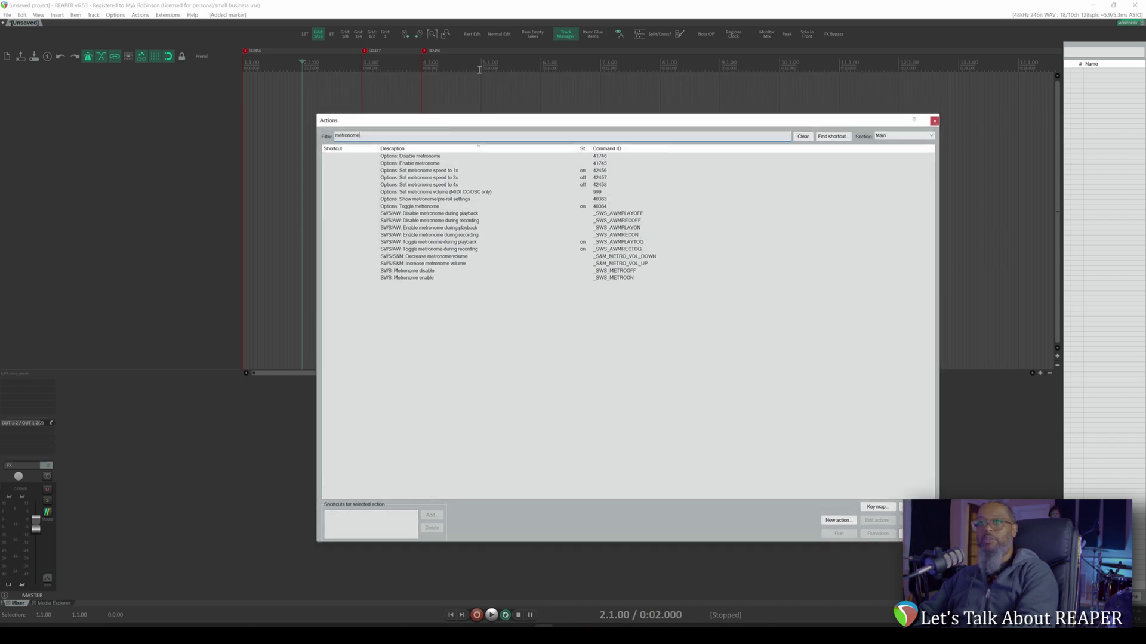
right_click(423, 159)
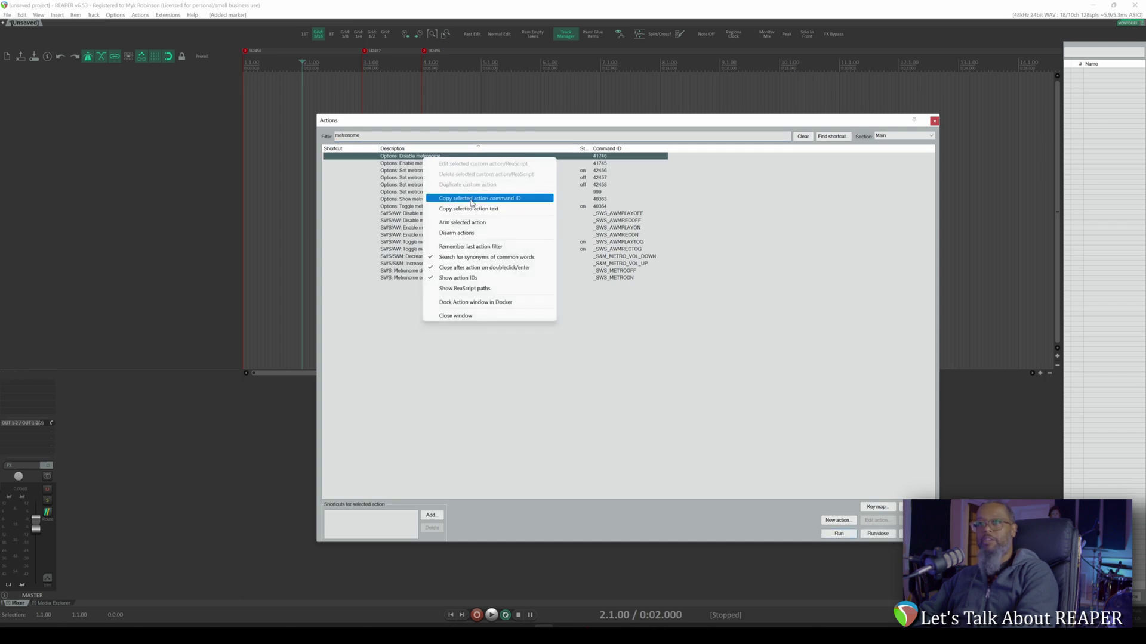
left_click(471, 200)
- Add a !41746 marker at measure 5, then start playback from 2.1.00 to test the markers
left_click(934, 121)
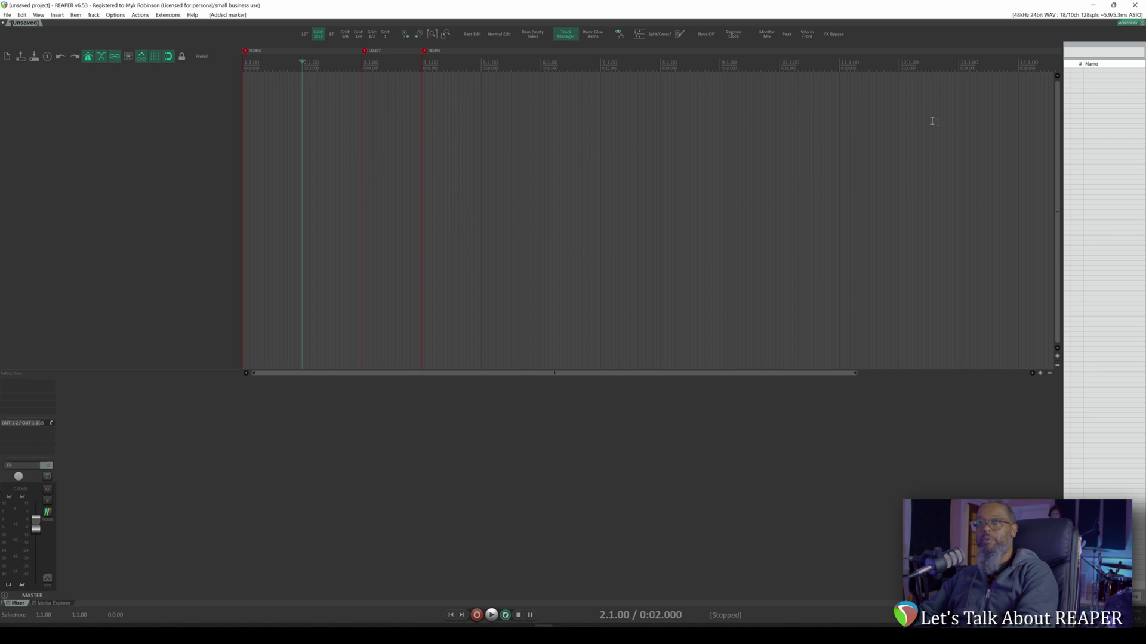
left_click(483, 65)
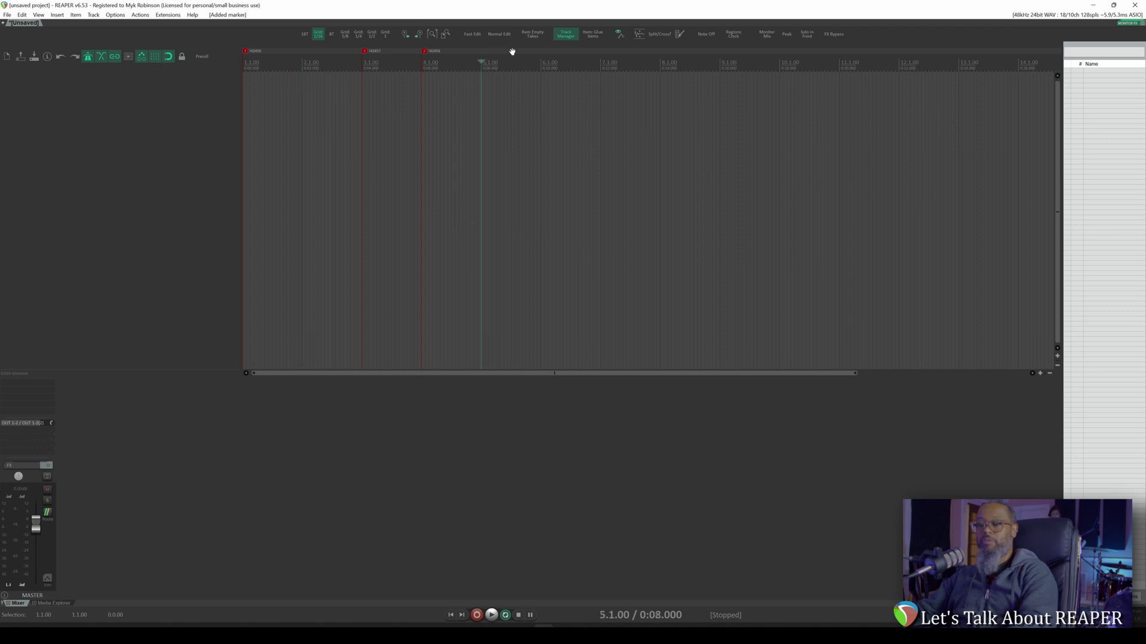
key("shift+m")
type("!")
key("ctrl+v")
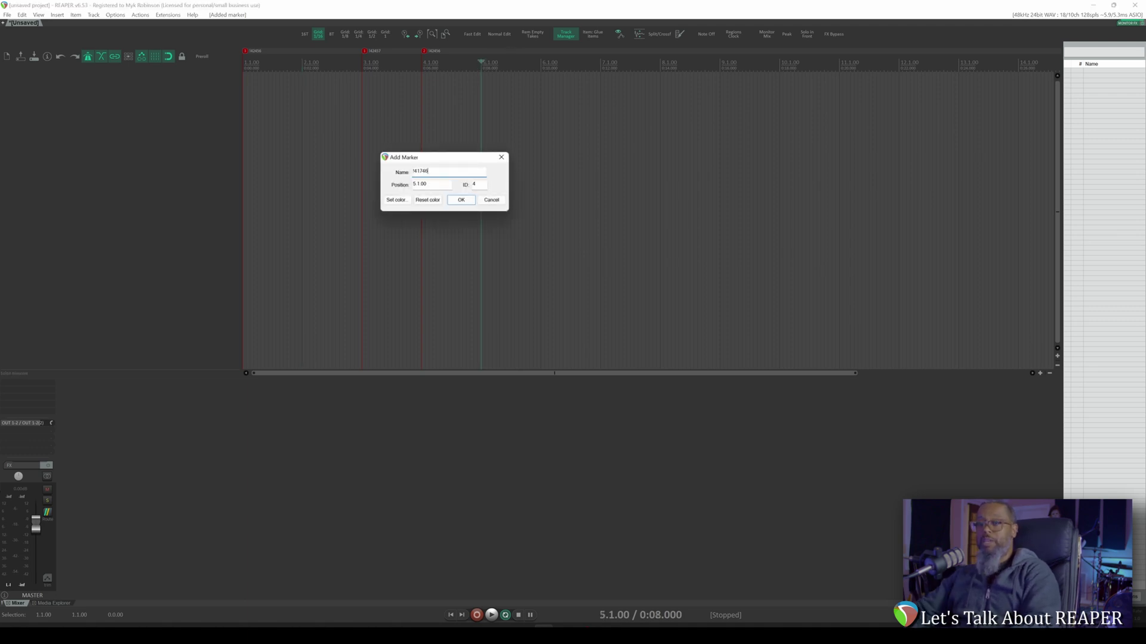
left_click(460, 200)
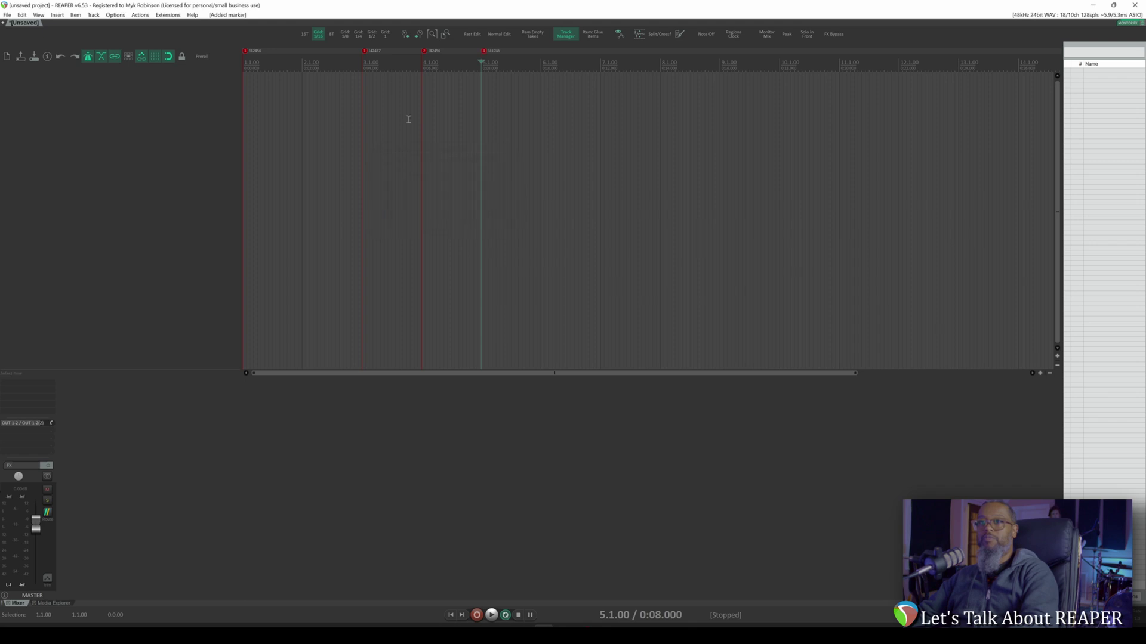
left_click(303, 65)
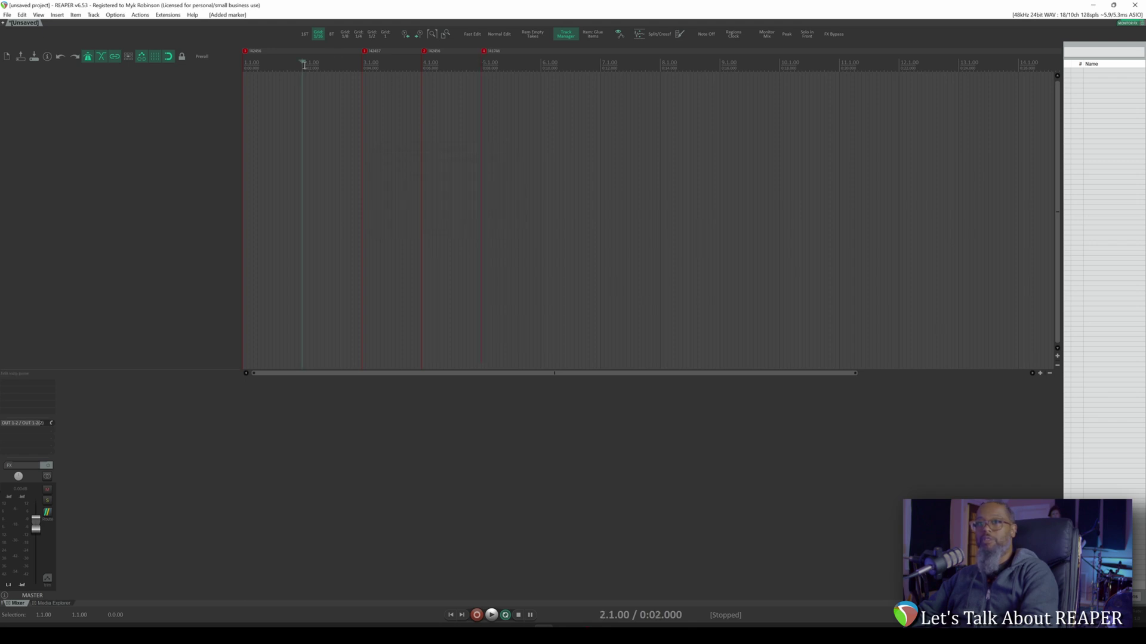
key("space")
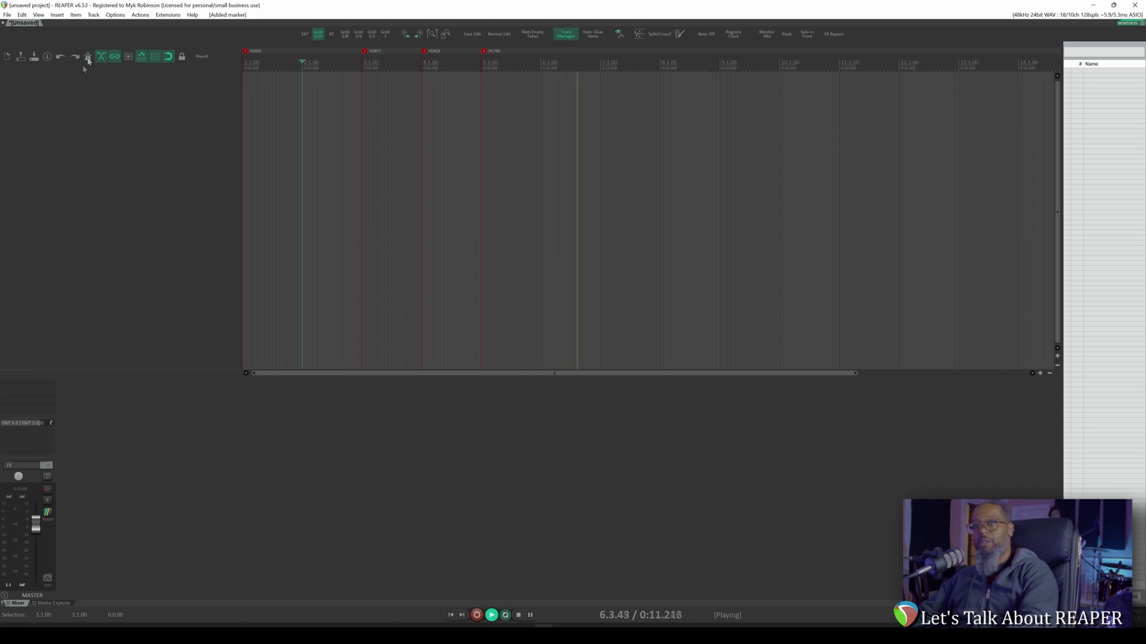
key("space")
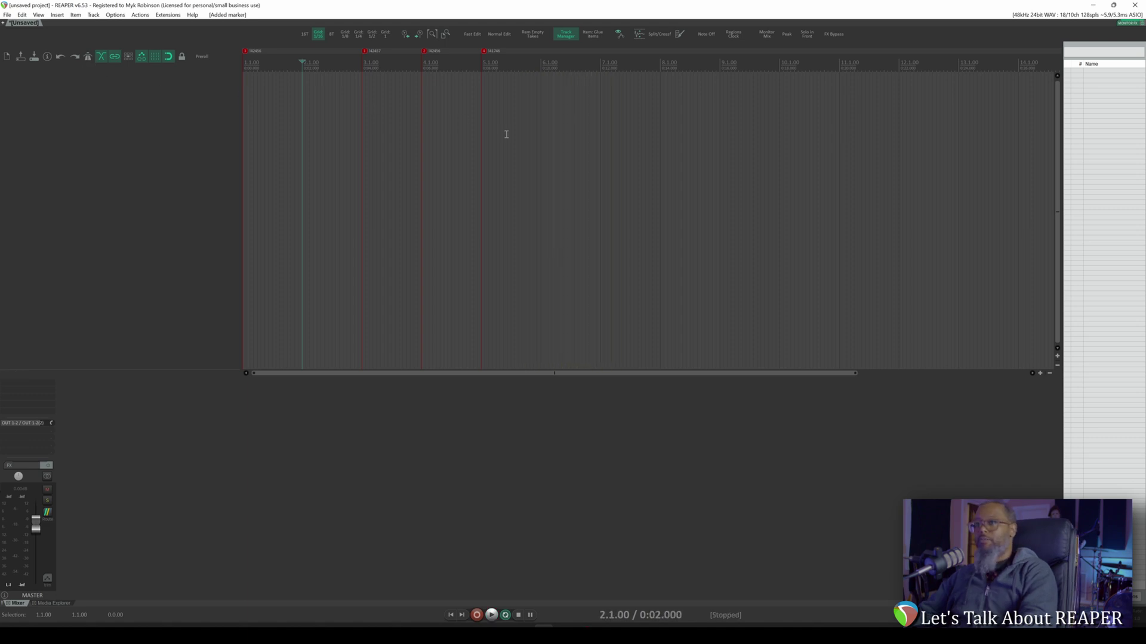